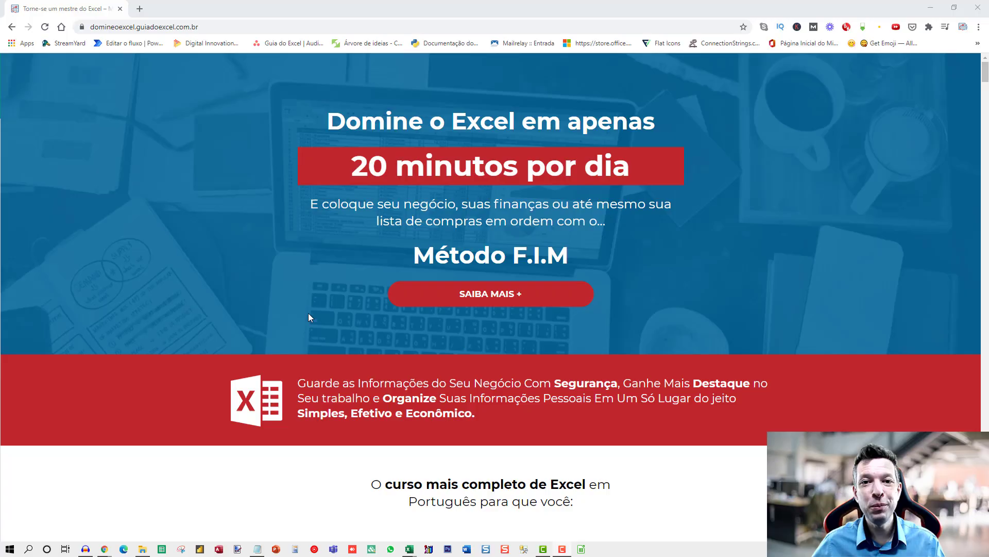
# Step: Scroll down the guiadoexcel course page to the certificate and bonus sections
pyautogui.scroll(-4, 308, 317)
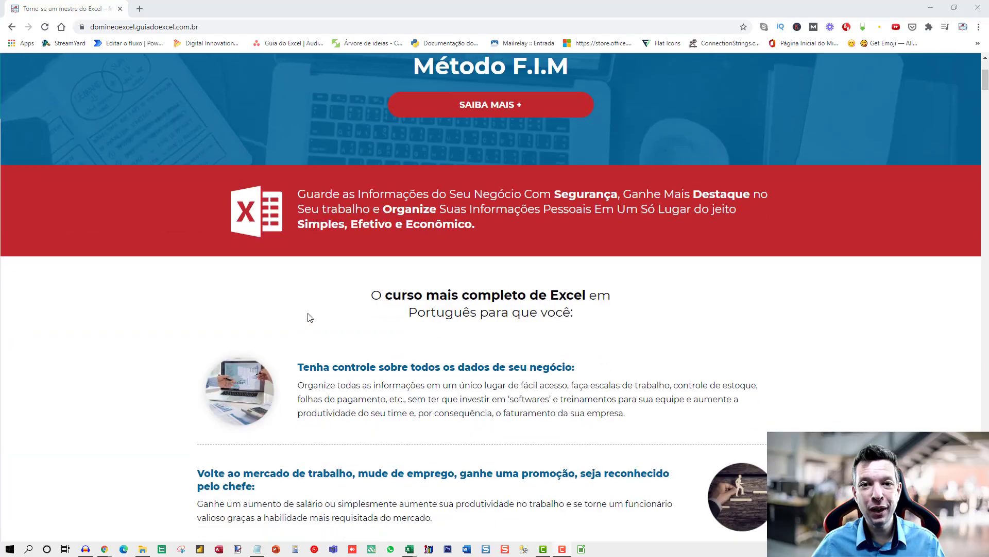
pyautogui.scroll(-8, 288, 309)
pyautogui.scroll(-4, 232, 294)
pyautogui.scroll(-8, 190, 289)
pyautogui.scroll(-3, 163, 283)
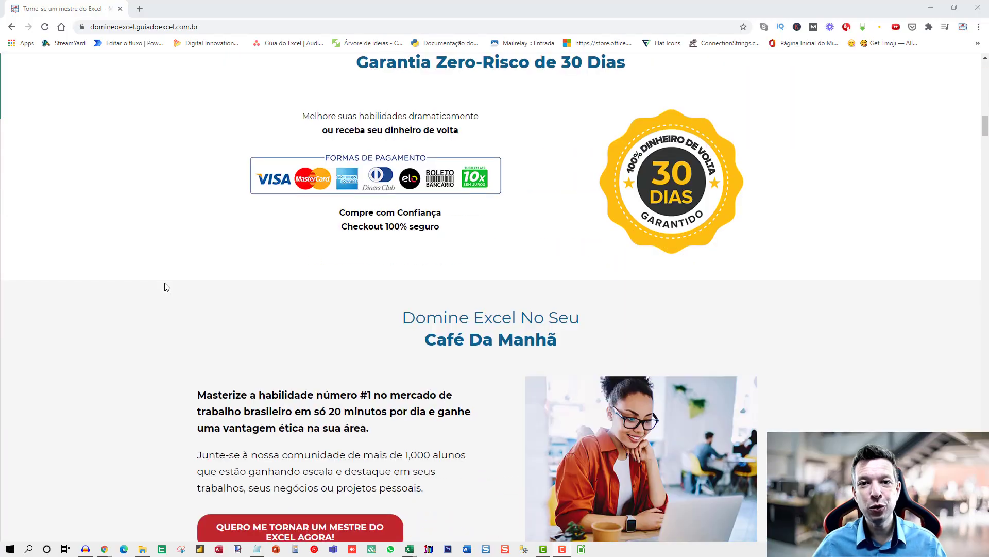
pyautogui.scroll(-5, 157, 287)
pyautogui.scroll(-4, 153, 289)
pyautogui.scroll(-6, 156, 292)
pyautogui.scroll(-5, 154, 292)
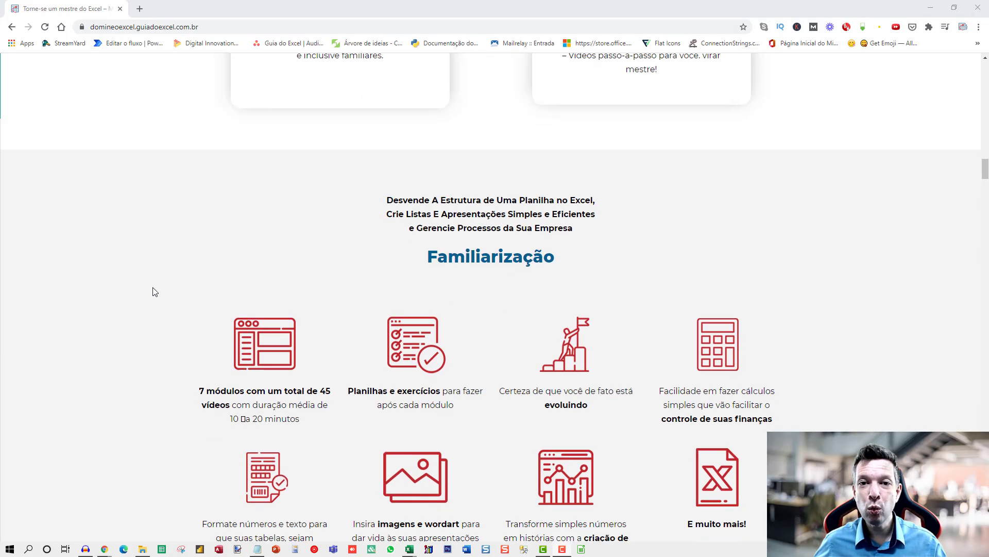
pyautogui.scroll(-4, 155, 290)
pyautogui.scroll(-6, 155, 290)
pyautogui.scroll(-2, 153, 299)
pyautogui.scroll(-7, 153, 300)
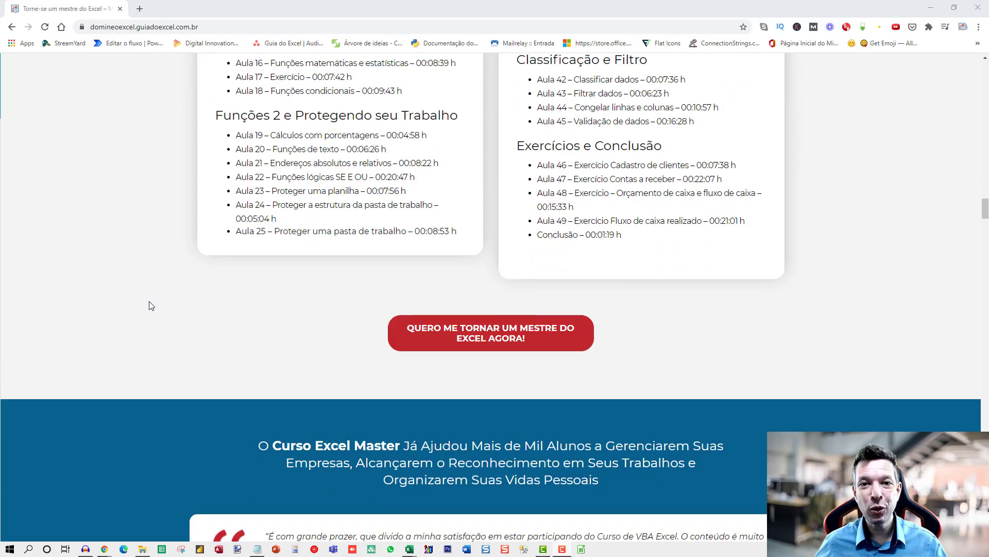
pyautogui.scroll(-4, 147, 303)
pyautogui.scroll(-5, 148, 302)
pyautogui.scroll(-7, 148, 304)
pyautogui.scroll(-4, 150, 306)
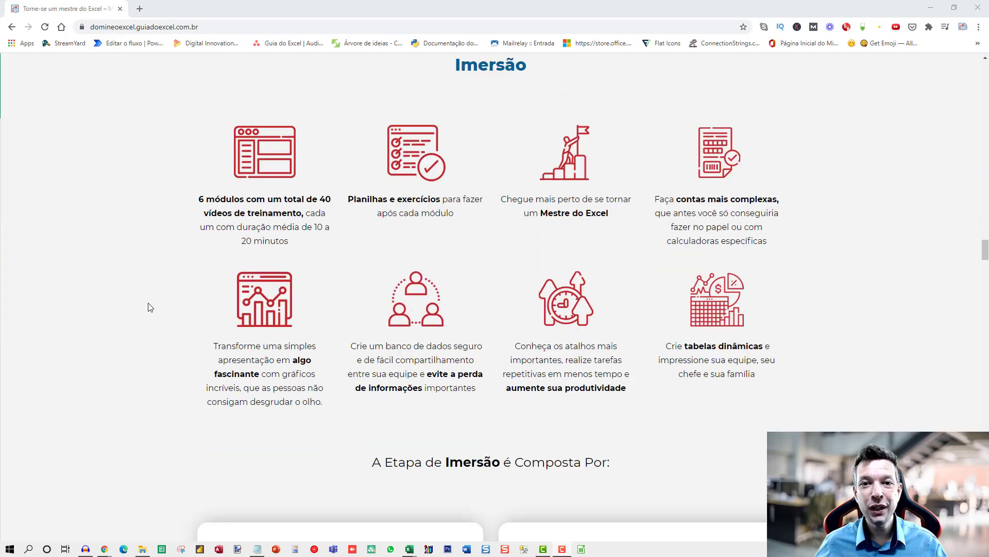
pyautogui.scroll(-7, 146, 312)
pyautogui.scroll(-4, 146, 314)
pyautogui.scroll(-5, 146, 314)
pyautogui.scroll(-4, 144, 313)
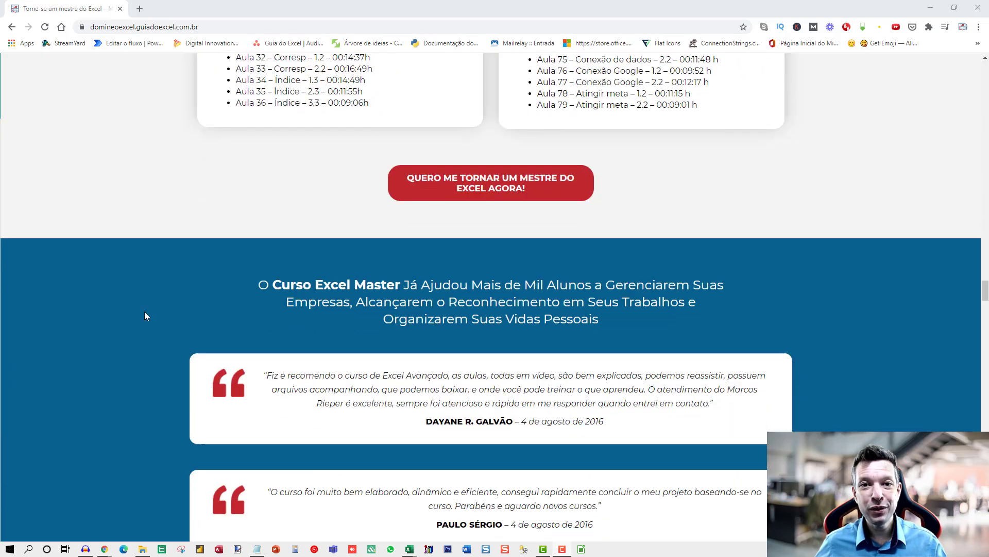
pyautogui.scroll(-4, 145, 312)
pyautogui.scroll(-4, 144, 313)
pyautogui.scroll(-4, 145, 319)
pyautogui.scroll(-5, 144, 323)
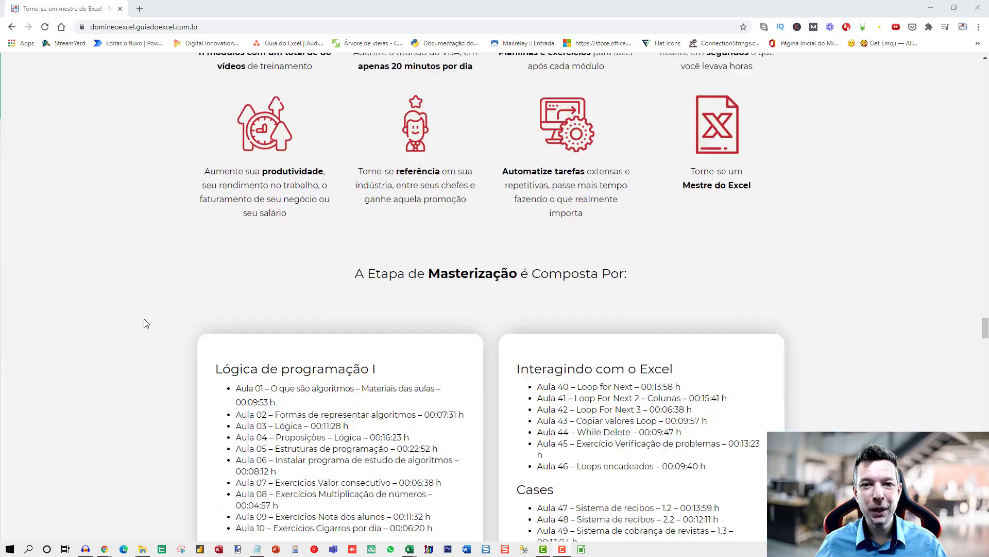
pyautogui.scroll(-4, 144, 324)
pyautogui.scroll(-3, 146, 327)
pyautogui.scroll(-5, 146, 329)
pyautogui.scroll(-4, 146, 331)
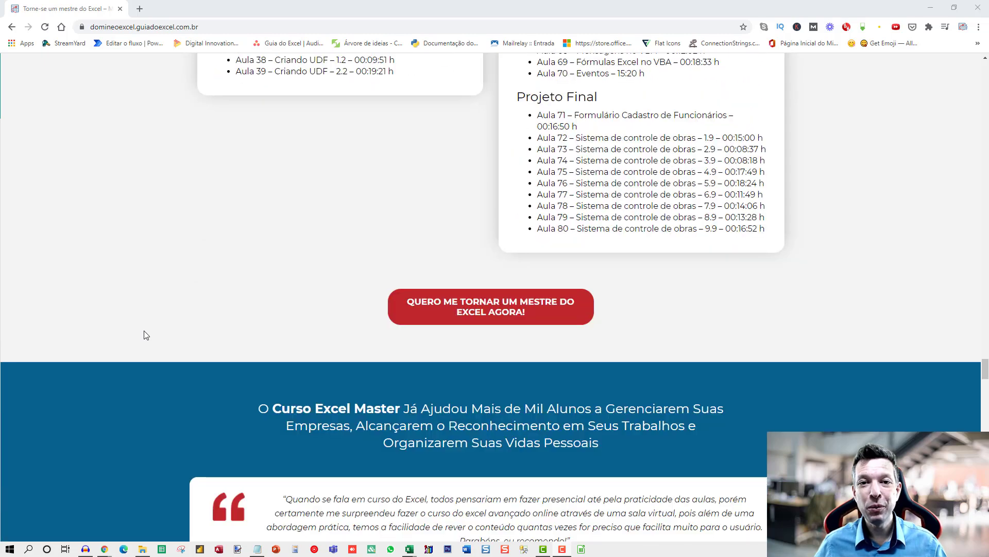
pyautogui.scroll(-5, 146, 333)
pyautogui.scroll(-4, 146, 334)
pyautogui.scroll(-3, 146, 335)
pyautogui.scroll(-5, 144, 335)
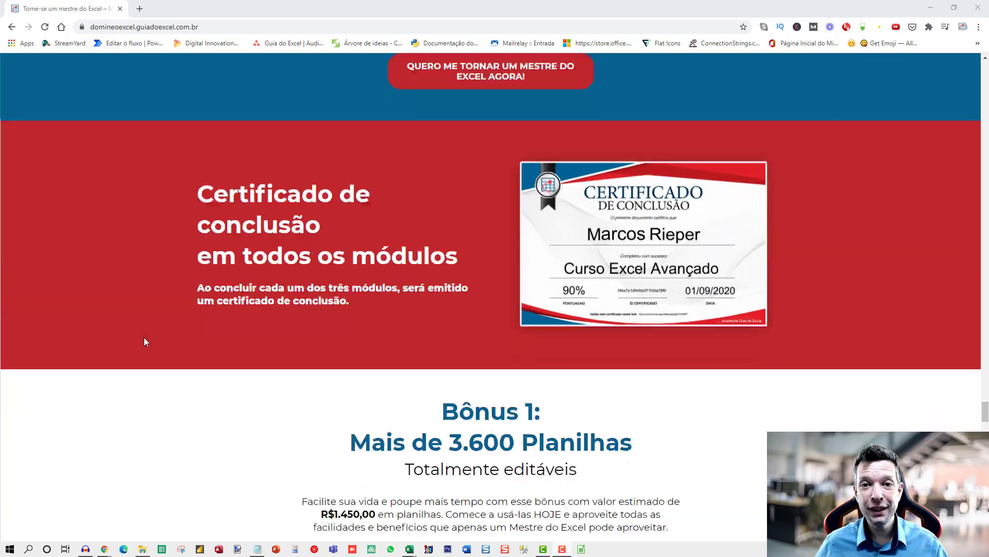
pyautogui.scroll(-4, 143, 338)
pyautogui.scroll(-4, 144, 338)
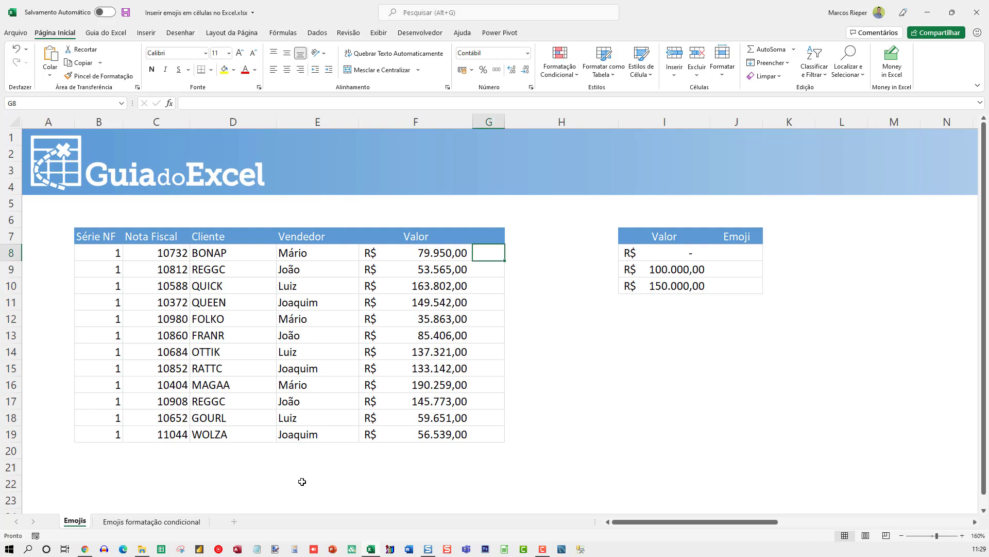
# Step: Check the reference values 0, 100.000,00 and 150.000,00, then bring up the emoji picker on J8
pyautogui.moveTo(488, 255); pyautogui.dragTo(500, 434)
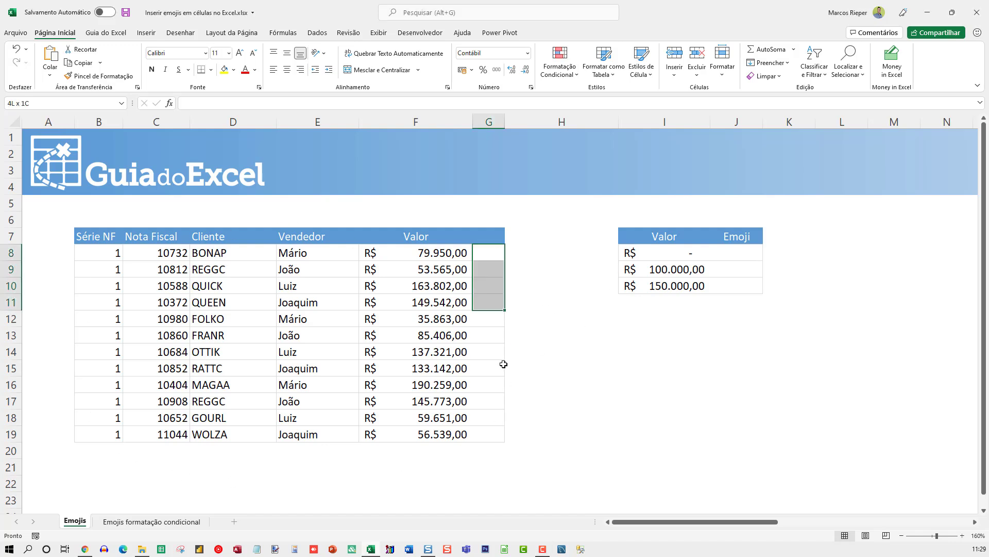
pyautogui.moveTo(688, 253); pyautogui.dragTo(685, 285)
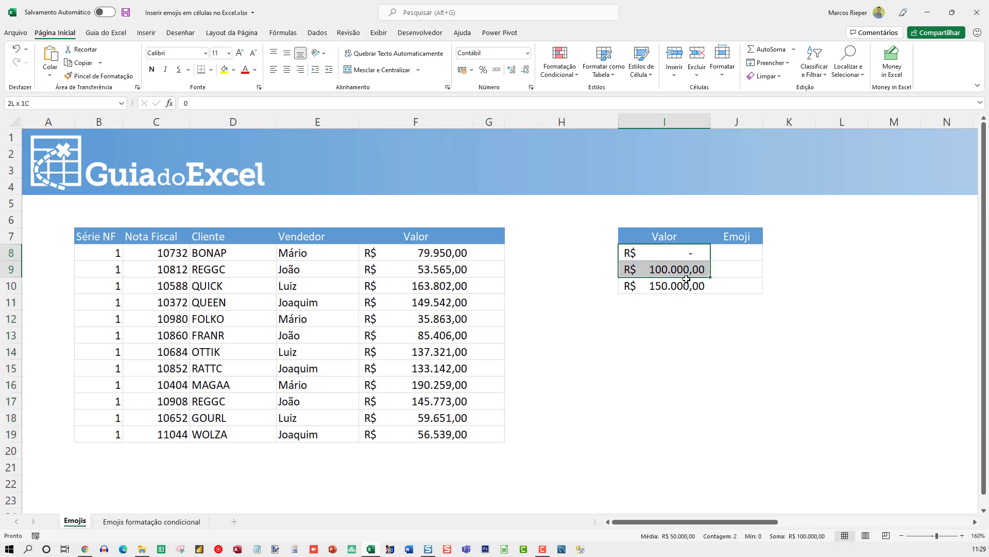
pyautogui.click(671, 250)
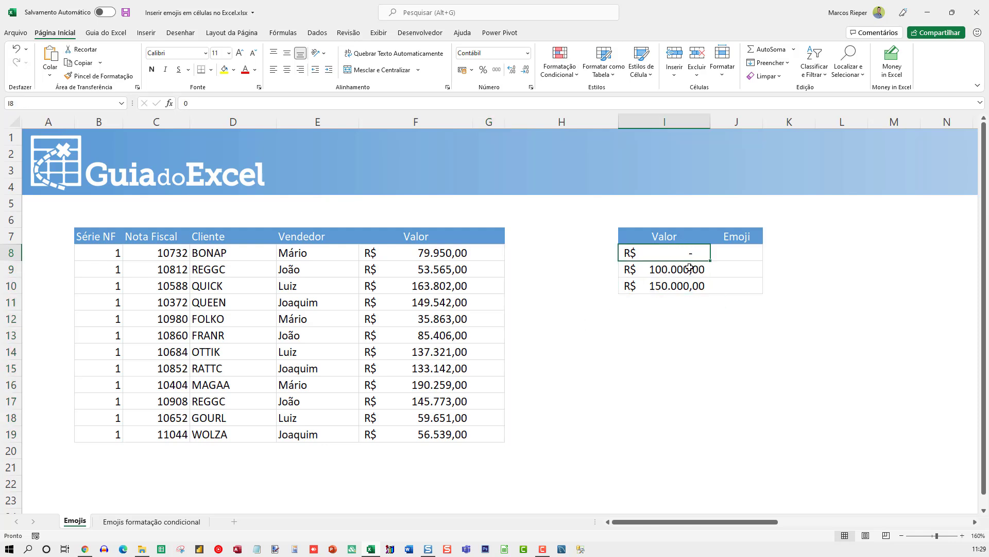
pyautogui.click(665, 273)
pyautogui.click(674, 285)
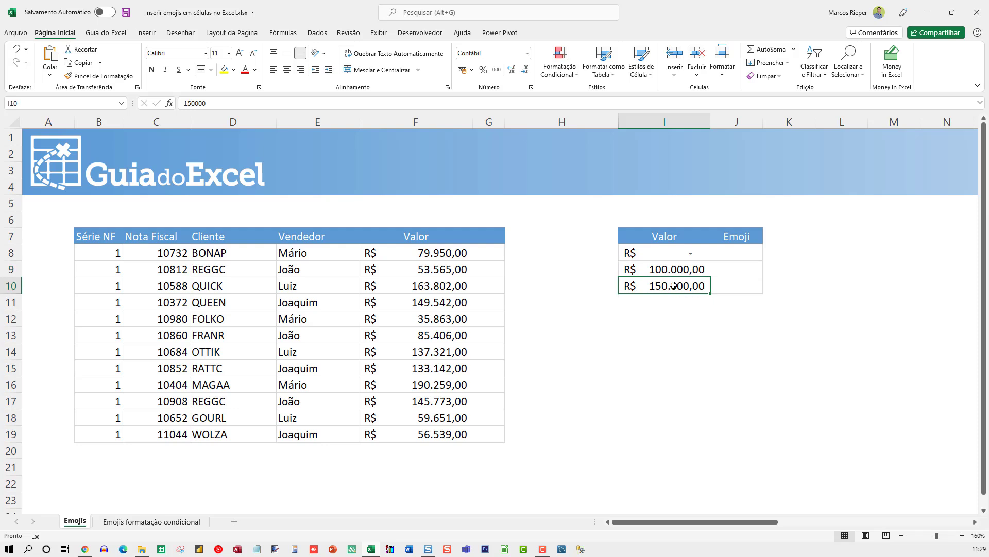
pyautogui.click(728, 252)
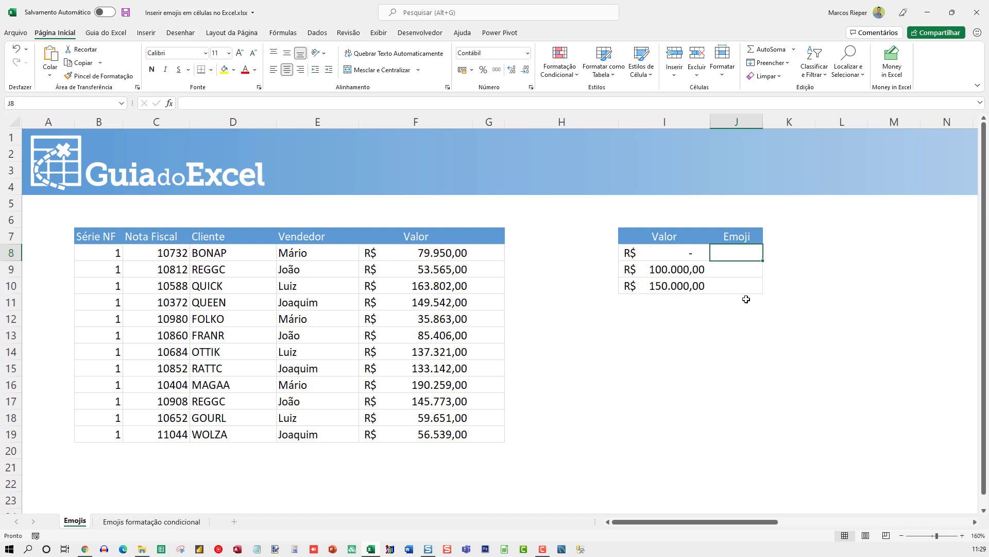
pyautogui.press('super+period')
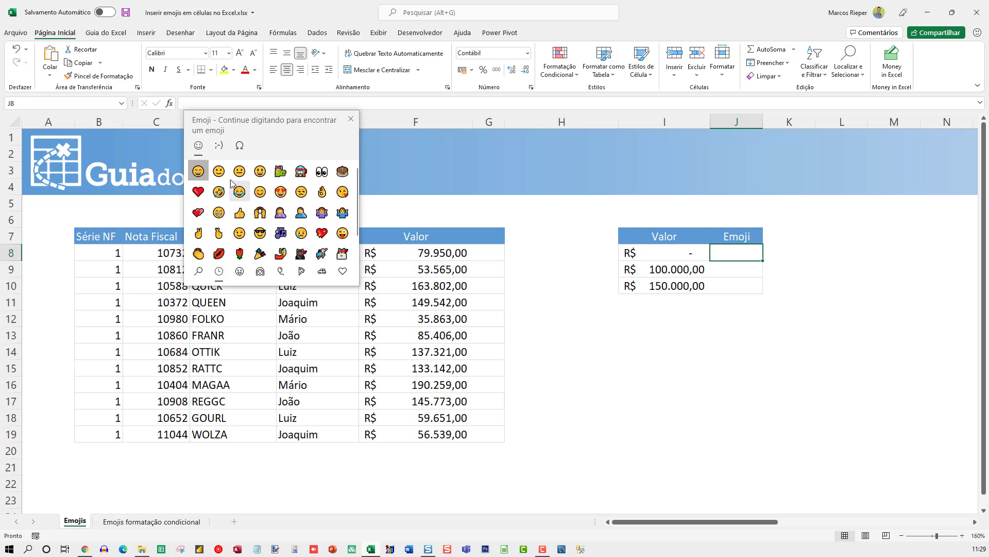
# Step: Insert neutral, slightly smiling and grinning face emojis into J8, J9 and J10
pyautogui.click(243, 170)
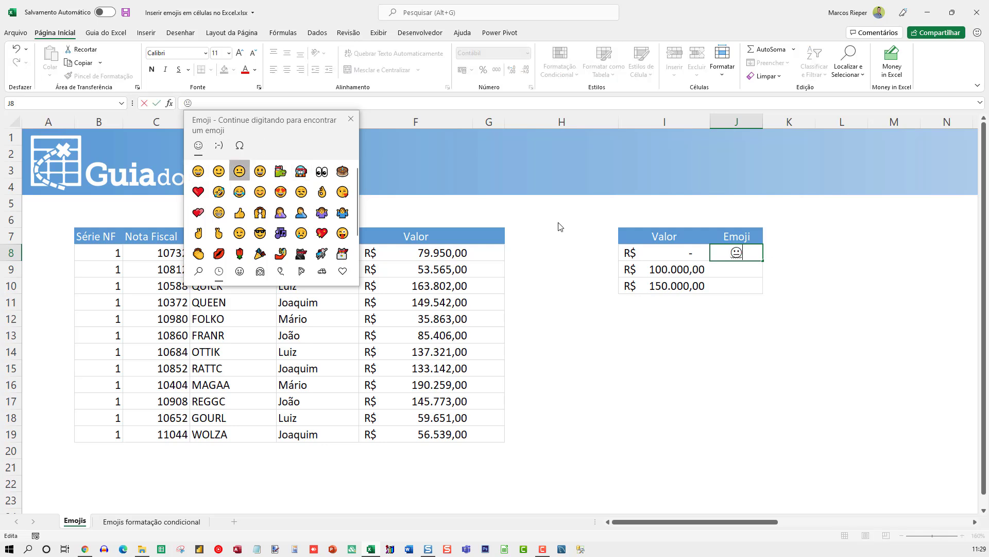
pyautogui.click(719, 273)
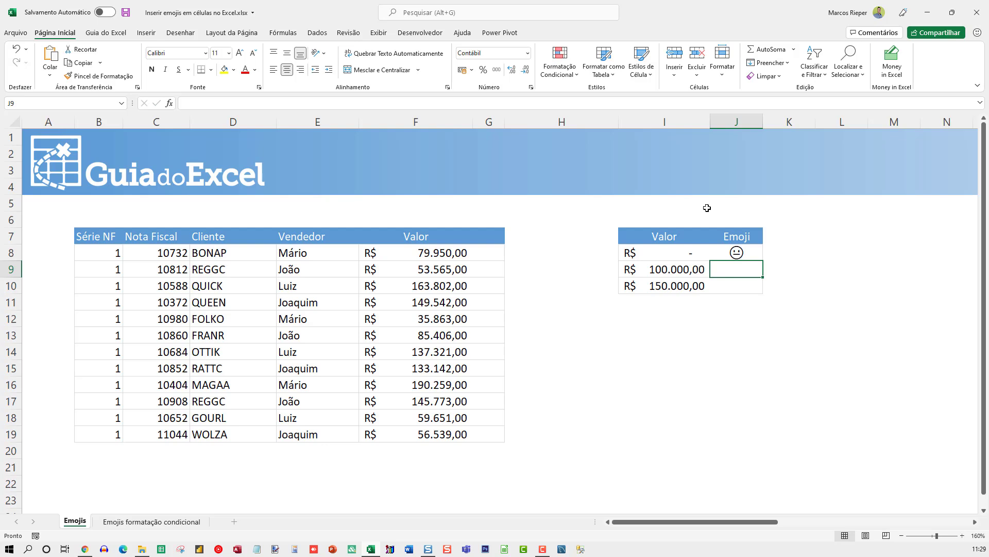
pyautogui.press('super+period')
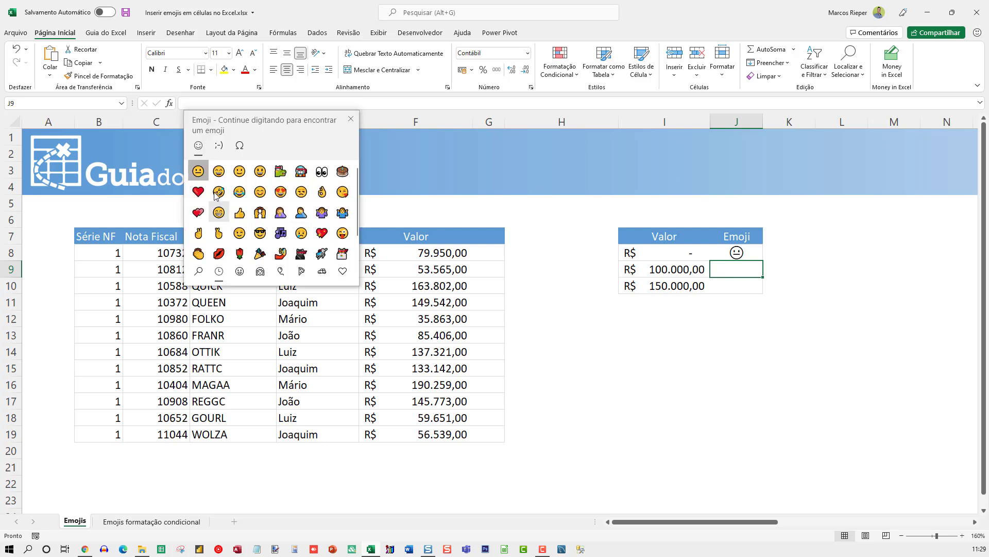
pyautogui.click(247, 176)
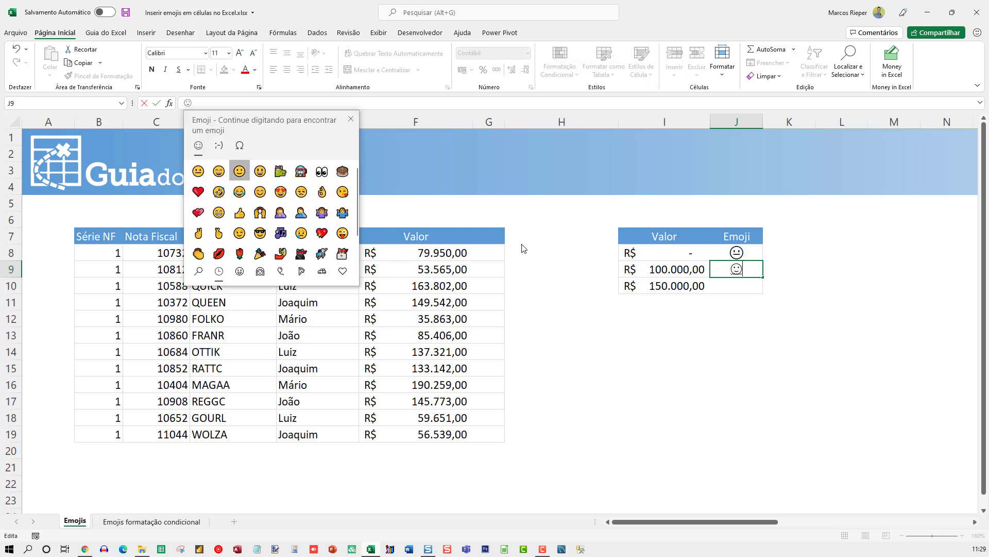
pyautogui.press('Return')
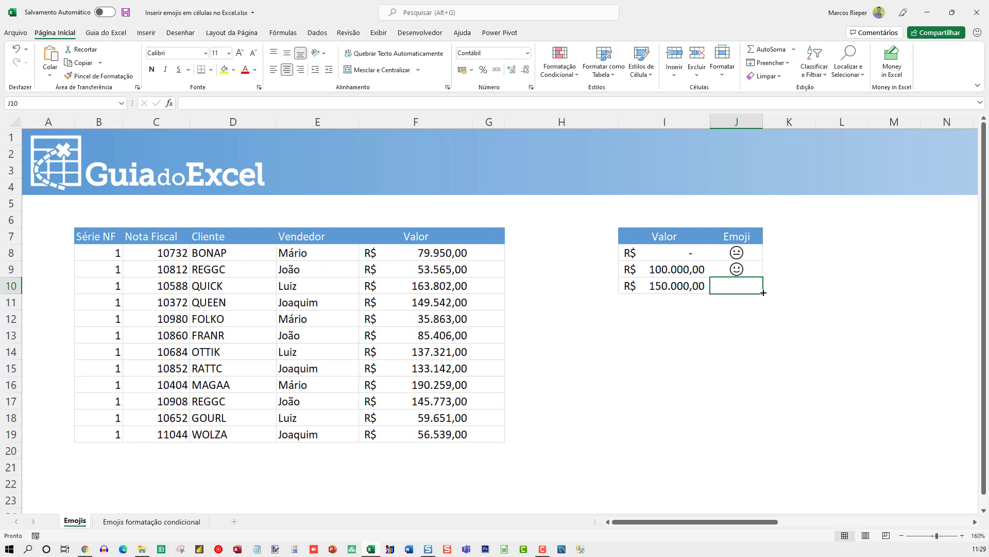
pyautogui.press('super+period')
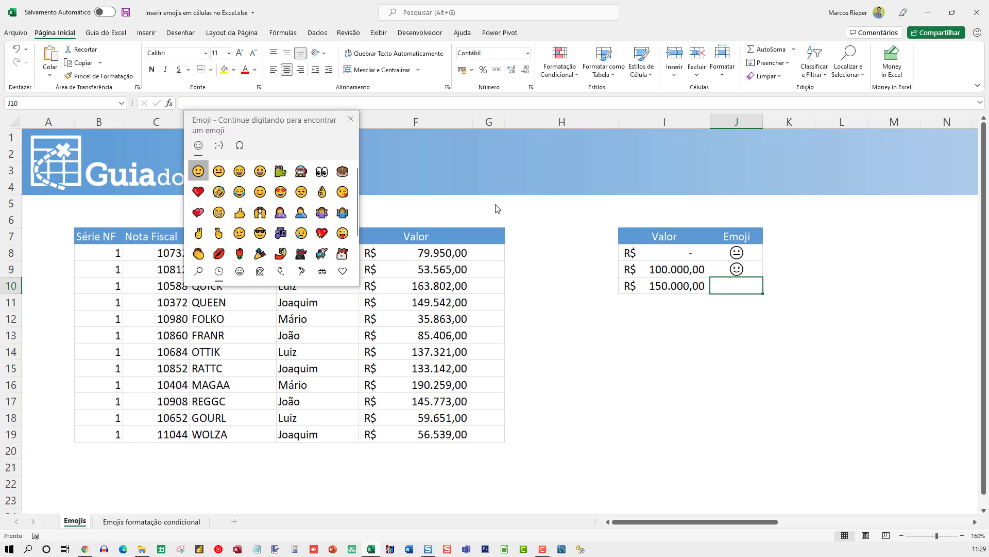
pyautogui.click(239, 171)
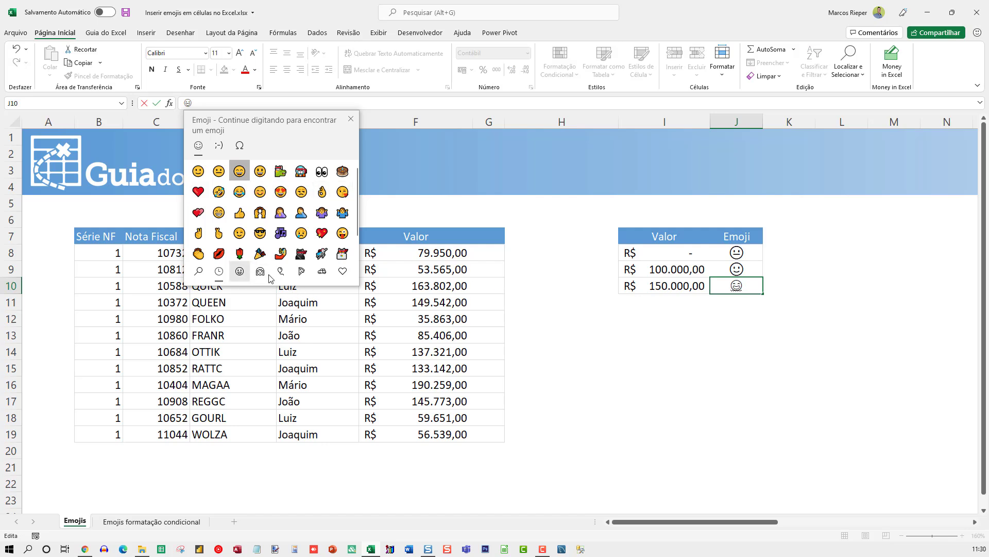
# Step: Browse other emoji categories, close the picker, and select cell G8 beside the first sale
pyautogui.click(322, 271)
pyautogui.click(343, 271)
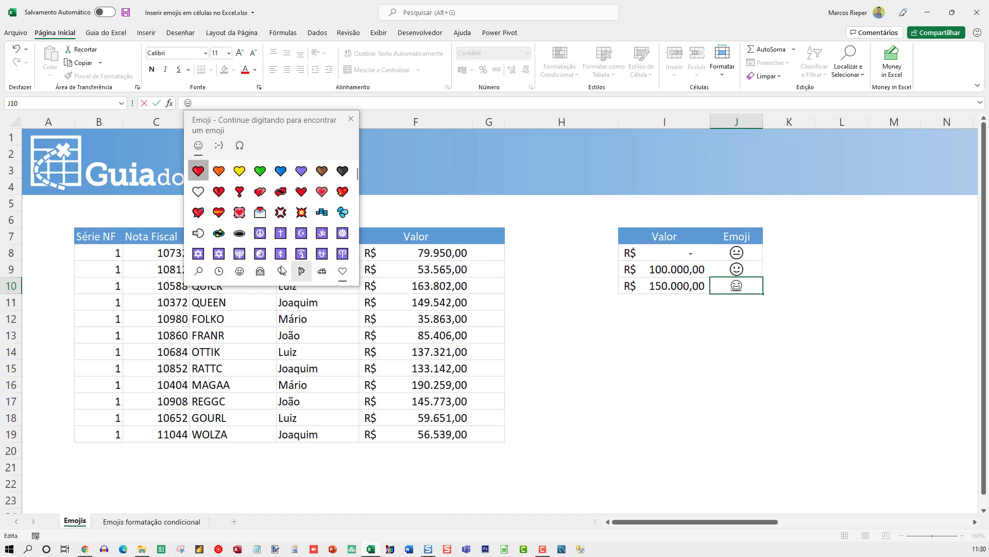
pyautogui.click(281, 271)
pyautogui.click(239, 271)
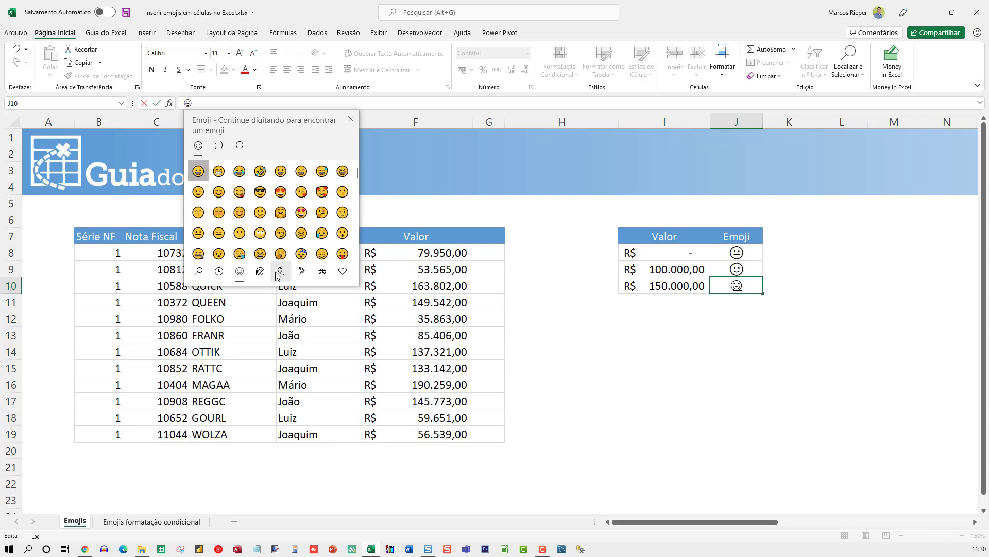
pyautogui.click(701, 333)
pyautogui.moveTo(695, 322); pyautogui.dragTo(696, 334)
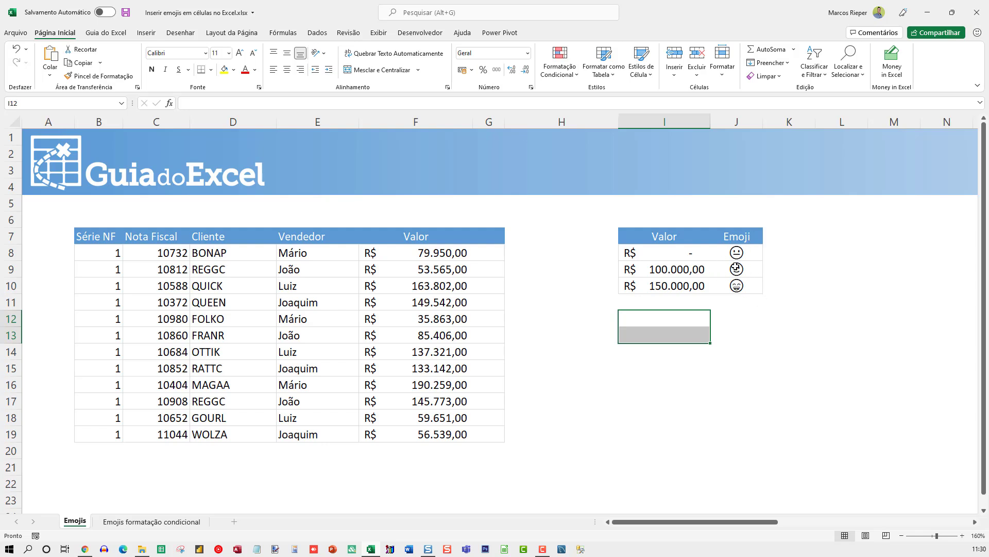
pyautogui.click(776, 330)
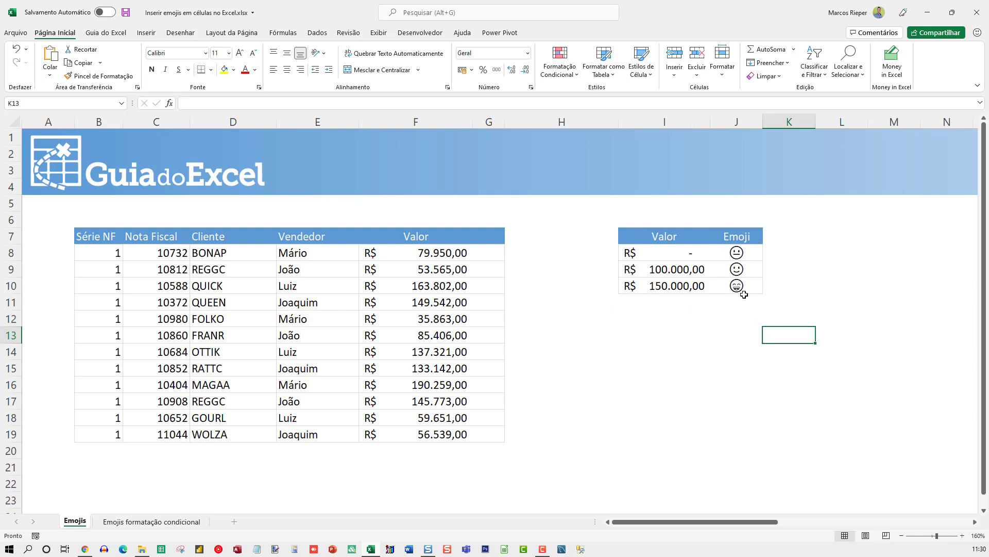
pyautogui.click(492, 254)
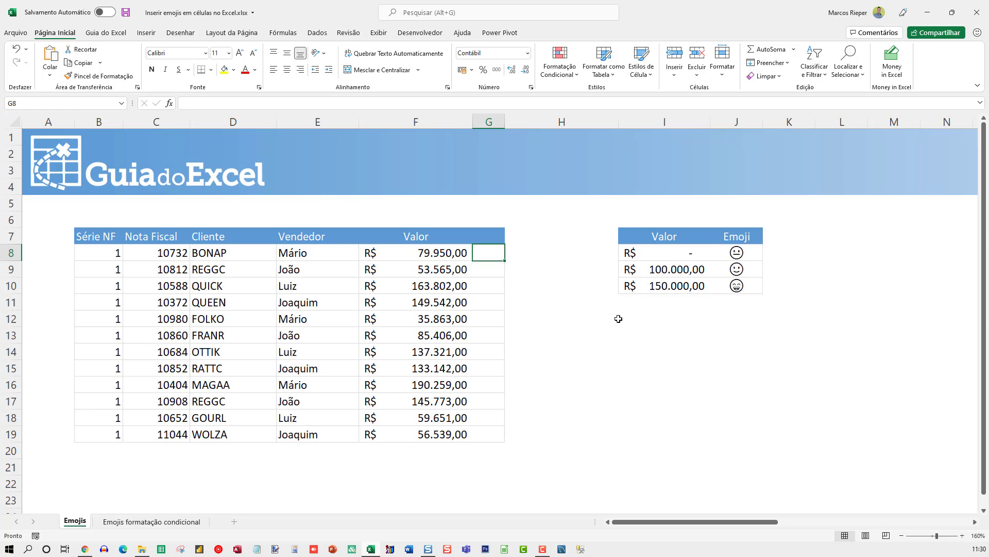
# Step: Enter =PROCV(F8;$I$8:$J$10;2;1) in G8 to look up the sale's emoji
pyautogui.write('=')
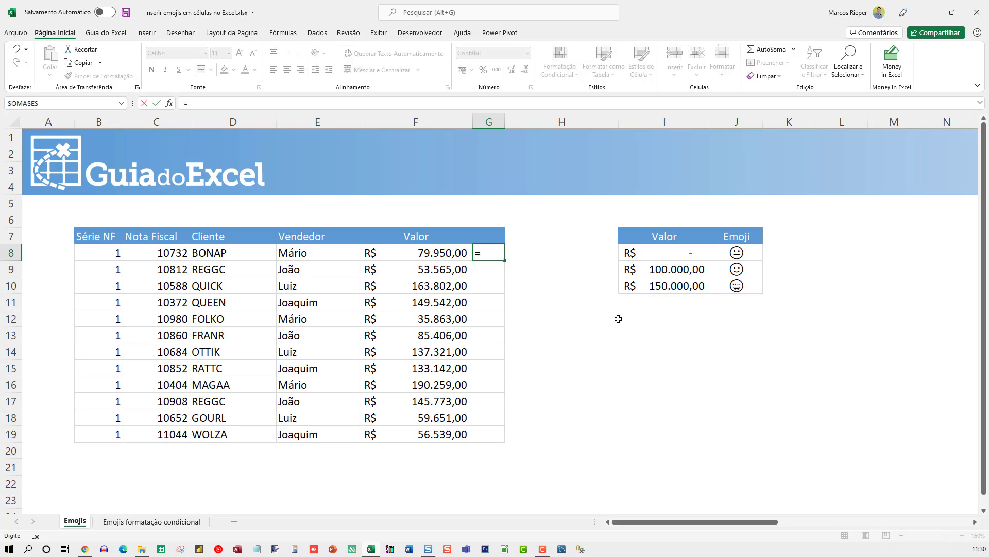
pyautogui.write('PROCV')
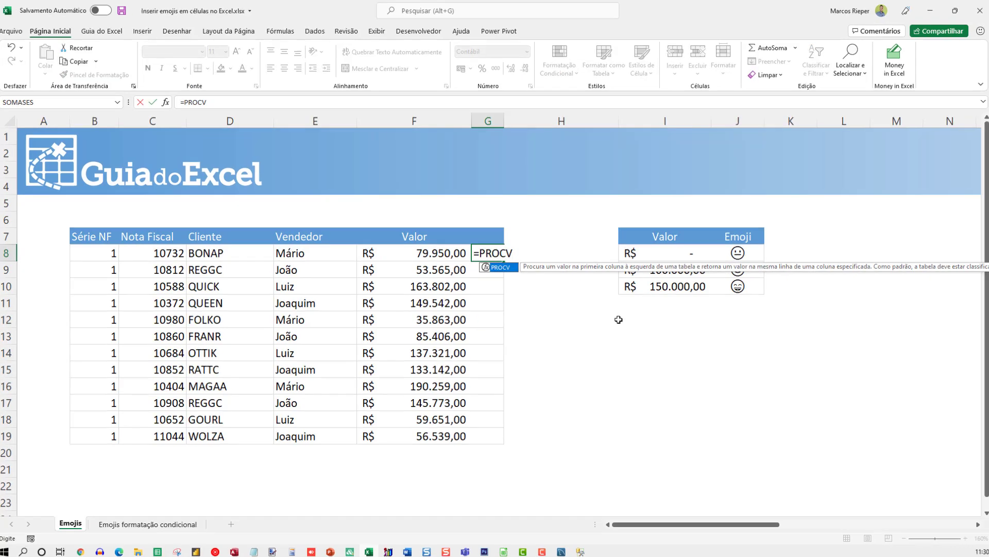
pyautogui.write('(')
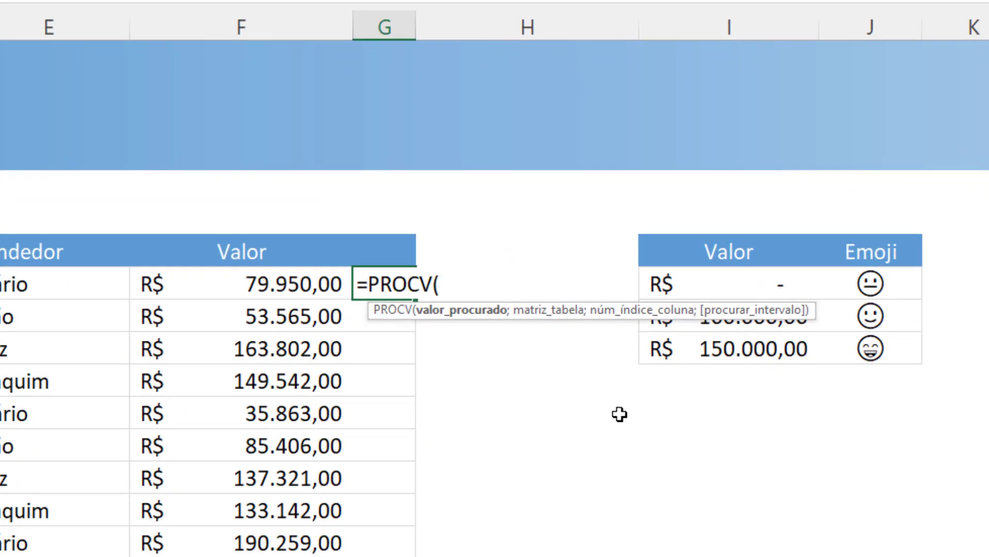
pyautogui.click(265, 292)
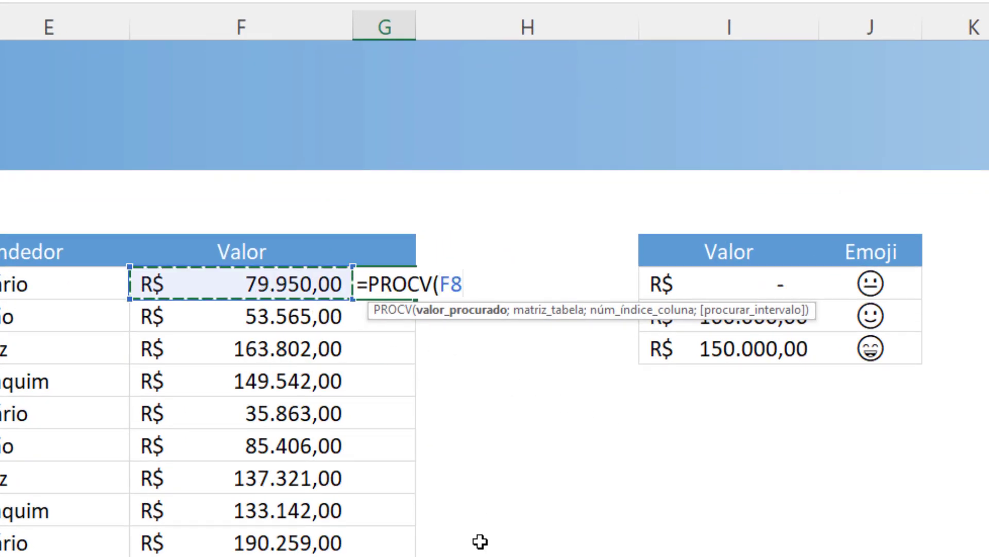
pyautogui.write(';')
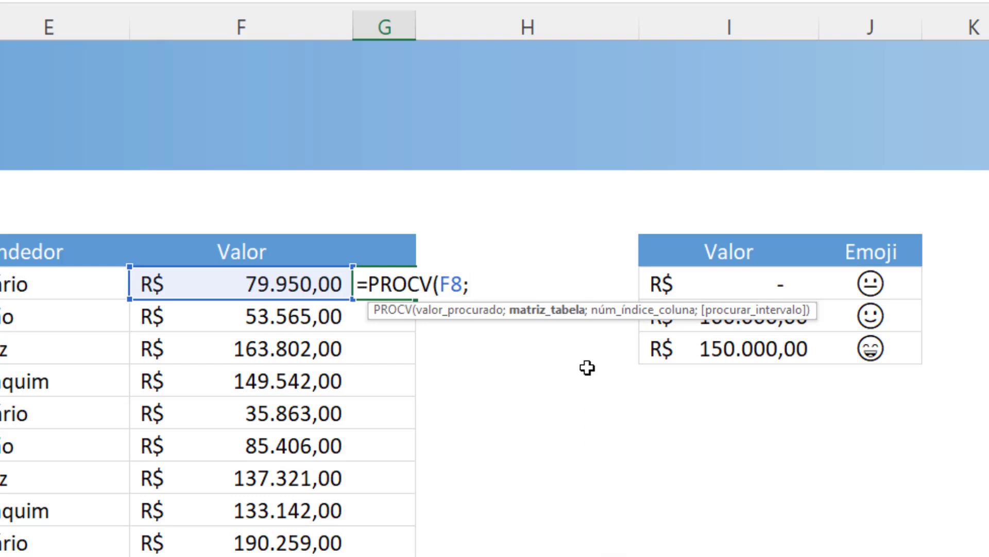
pyautogui.moveTo(721, 282)
pyautogui.mouseDown()
pyautogui.moveTo(855, 367)
pyautogui.moveTo(876, 362)
pyautogui.mouseUp()
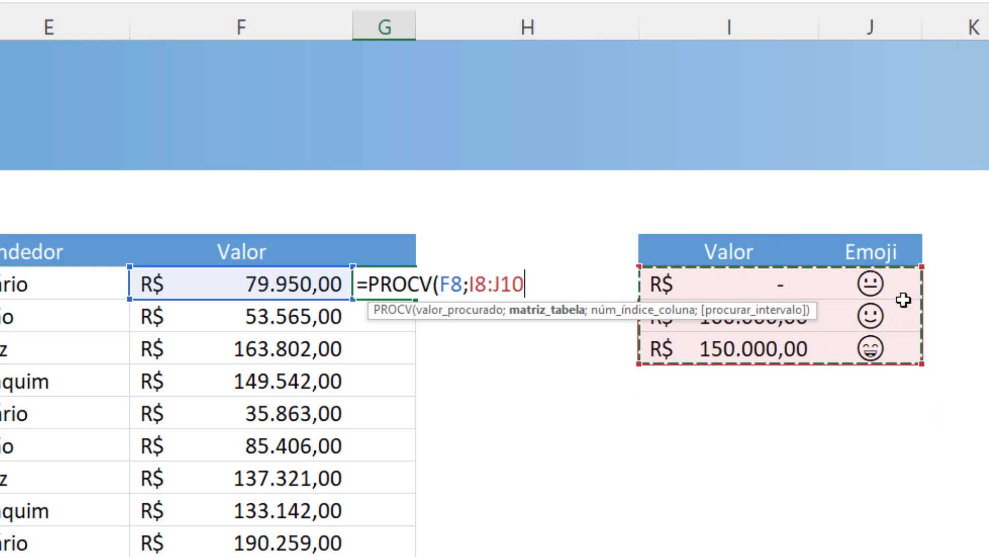
pyautogui.press('F4')
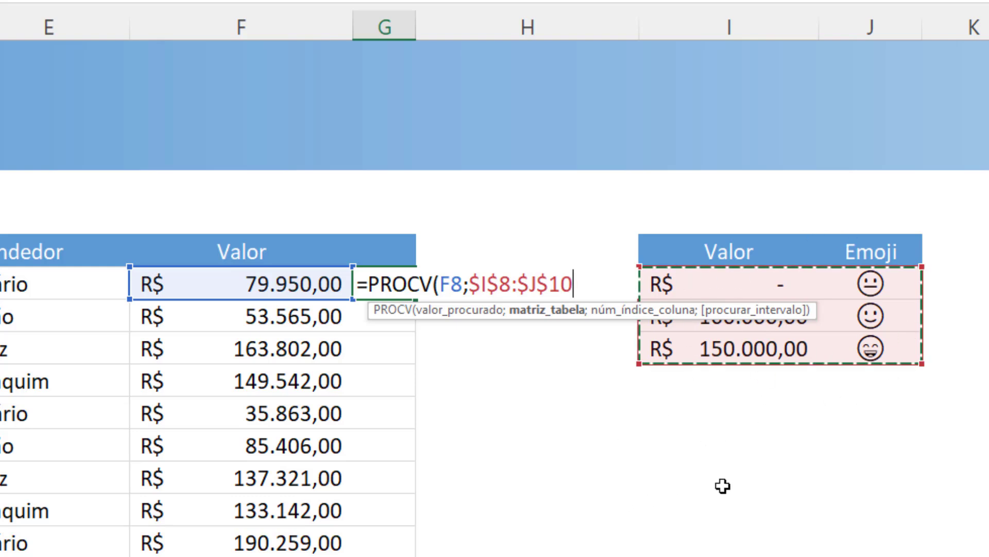
pyautogui.write(';')
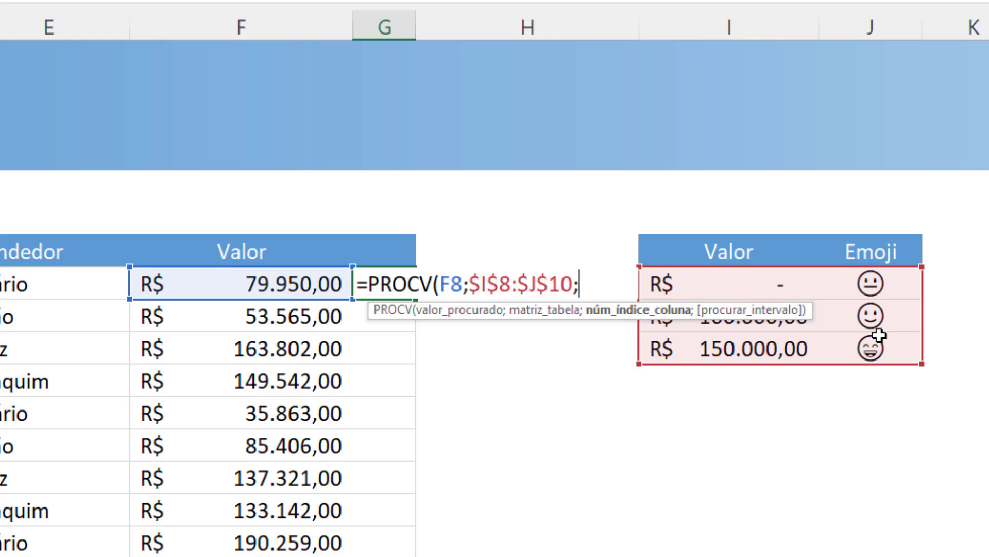
pyautogui.write('2;')
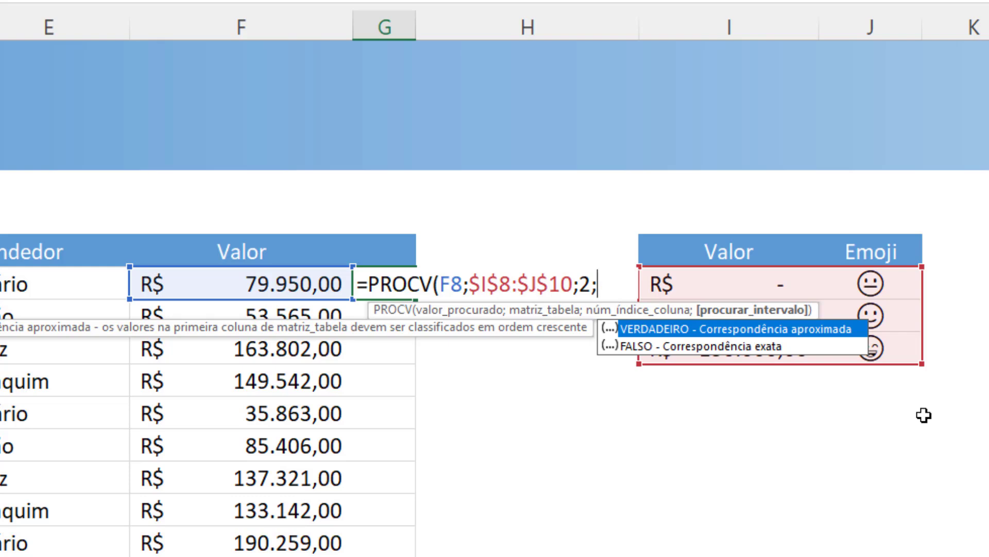
pyautogui.write('1')
pyautogui.write(')')
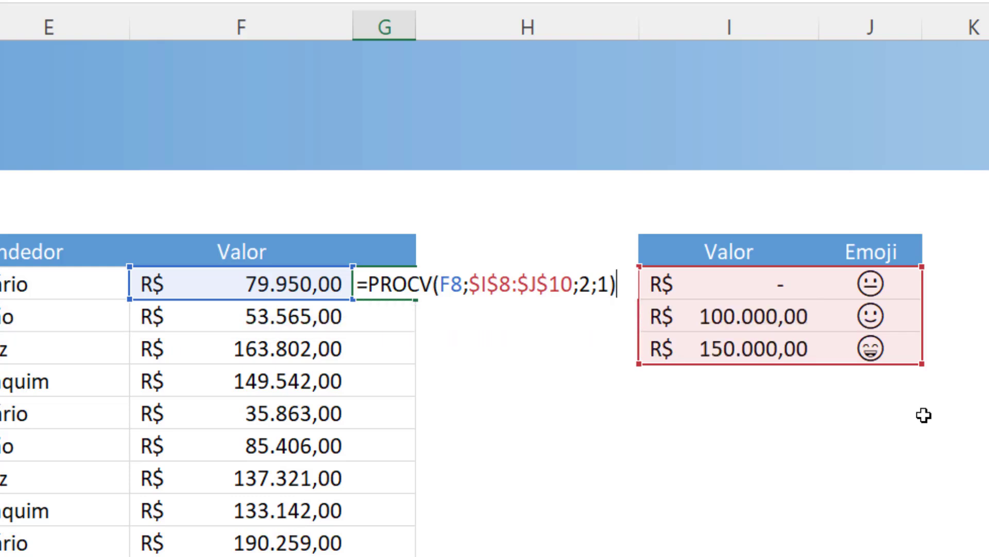
pyautogui.press('Return')
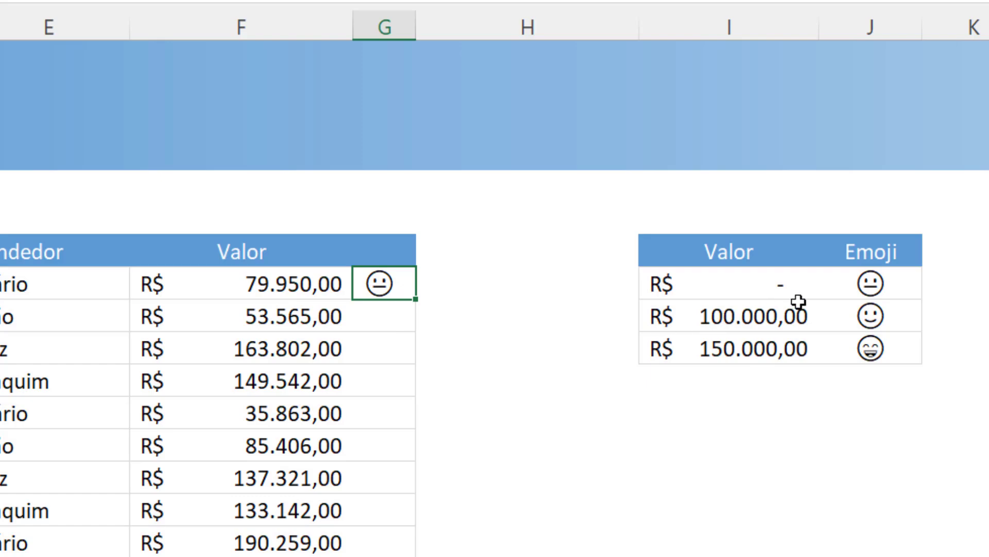
# Step: Copy the G8 emoji lookup formula into cells G9 through G13
pyautogui.hotkey('ctrl', 'c')
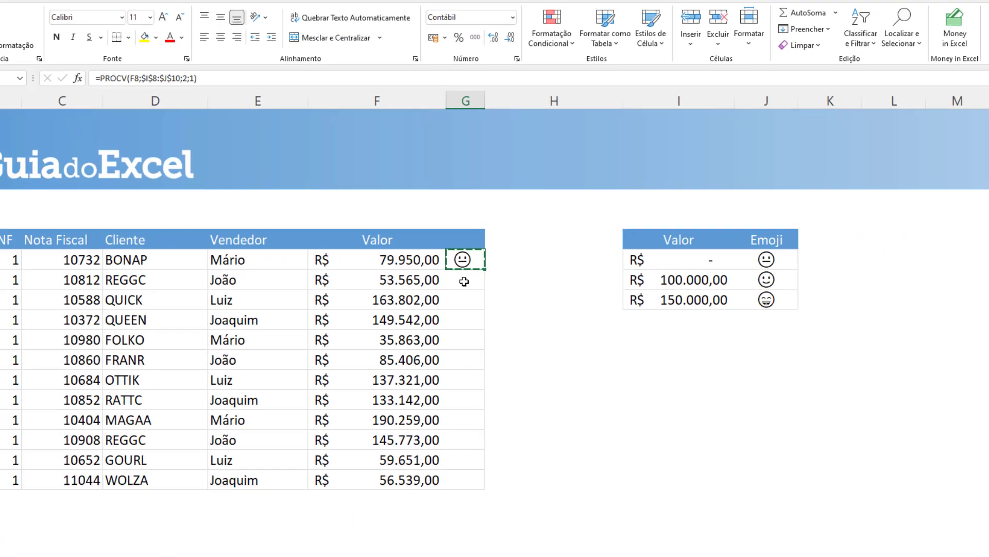
pyautogui.click(487, 269)
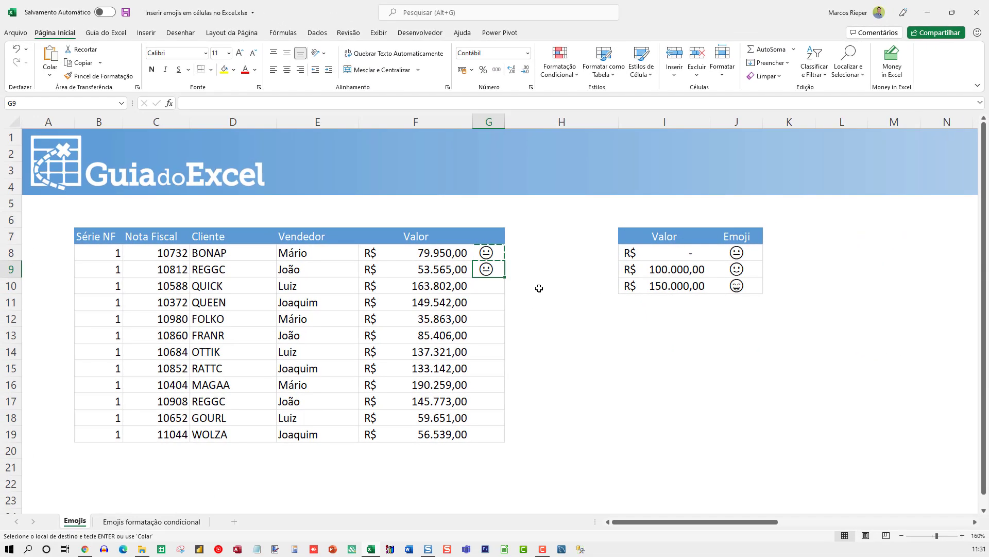
pyautogui.hotkey('ctrl', 'v')
pyautogui.click(477, 283)
pyautogui.hotkey('ctrl', 'v')
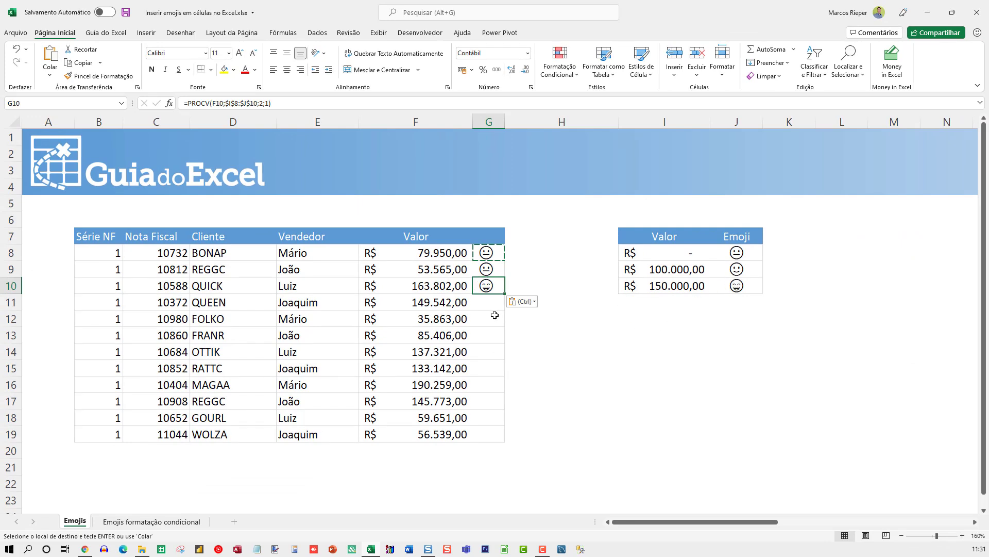
pyautogui.click(479, 308)
pyautogui.hotkey('ctrl', 'v')
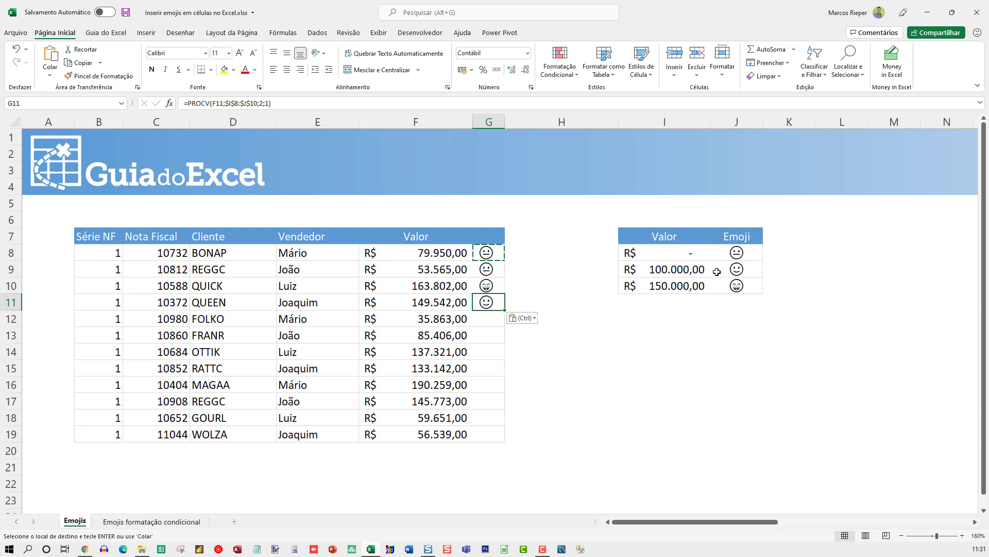
pyautogui.hotkey('ctrl', 'c')
pyautogui.click(487, 323)
pyautogui.hotkey('ctrl', 'v')
pyautogui.click(498, 336)
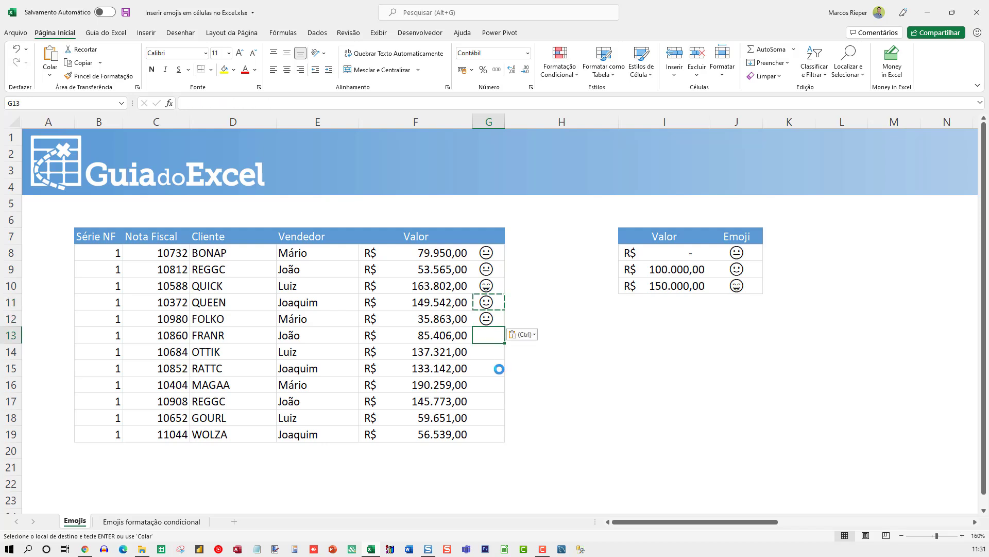
pyautogui.hotkey('ctrl', 'v')
# Step: Paste the lookup formula down through G19 and cancel copy mode
pyautogui.click(494, 359)
pyautogui.press('Up')
pyautogui.hotkey('ctrl', 'c')
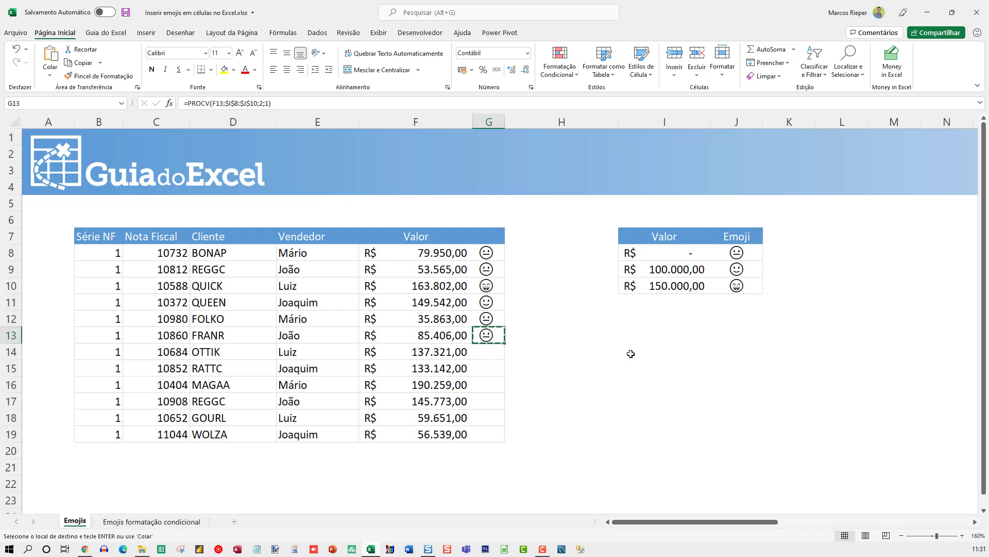
pyautogui.press('Left')
pyautogui.hotkey('ctrl', 'Down')
pyautogui.press('Right')
pyautogui.hotkey('ctrl', 'shift', 'Up')
pyautogui.hotkey('ctrl', 'v')
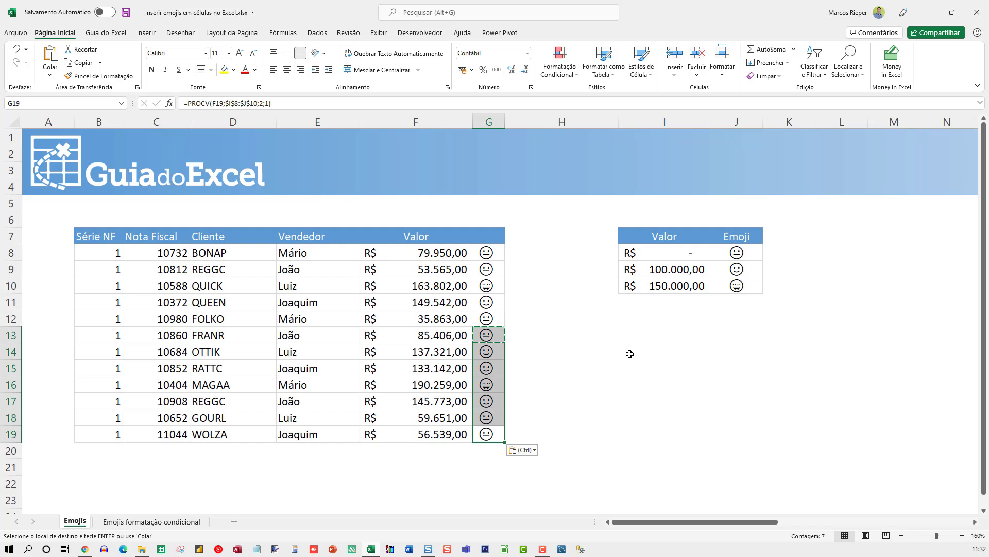
pyautogui.click(630, 354)
pyautogui.press('Escape')
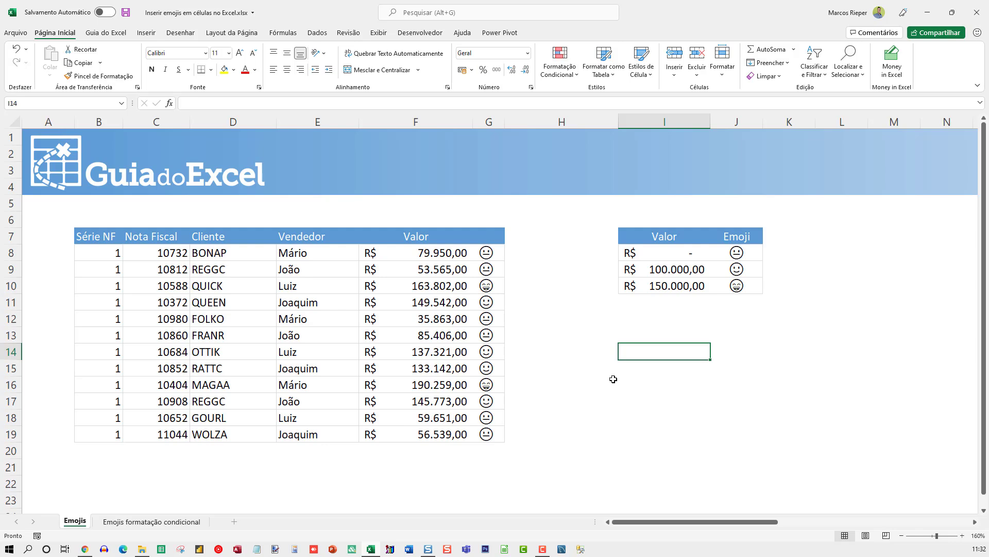
# Step: Review the filled emoji cells G8:G19 and switch to the Emojis formatação condicional sheet
pyautogui.click(487, 294)
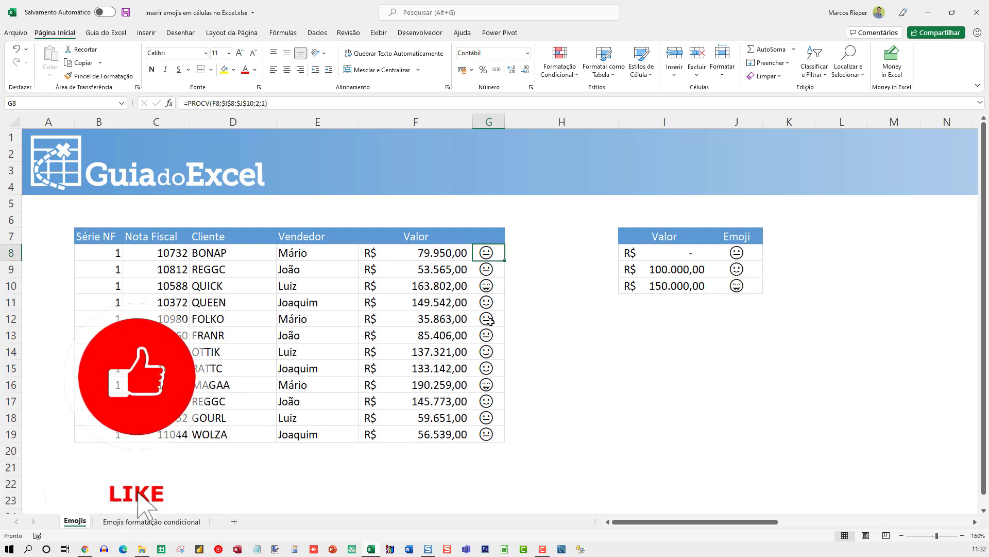
pyautogui.moveTo(490, 417); pyautogui.dragTo(484, 268)
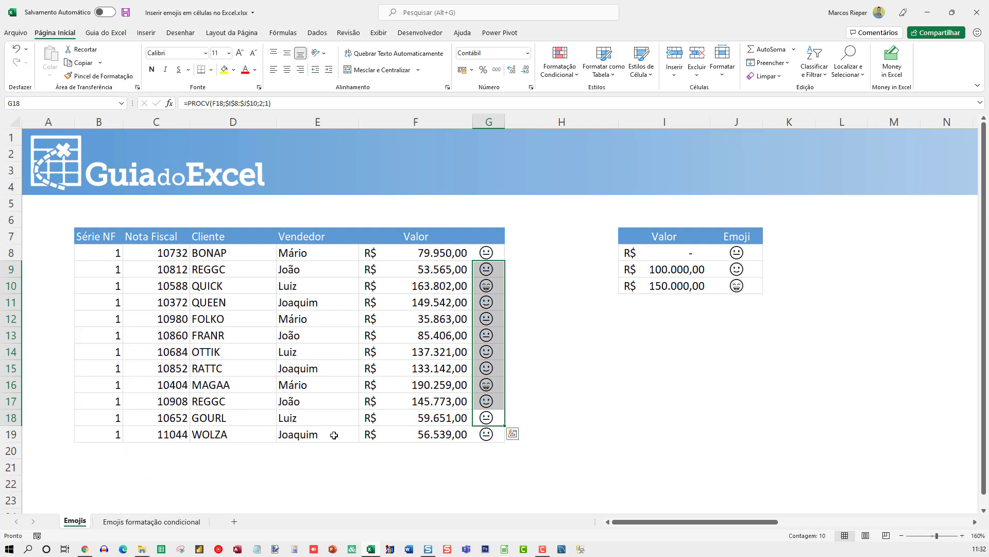
pyautogui.click(133, 522)
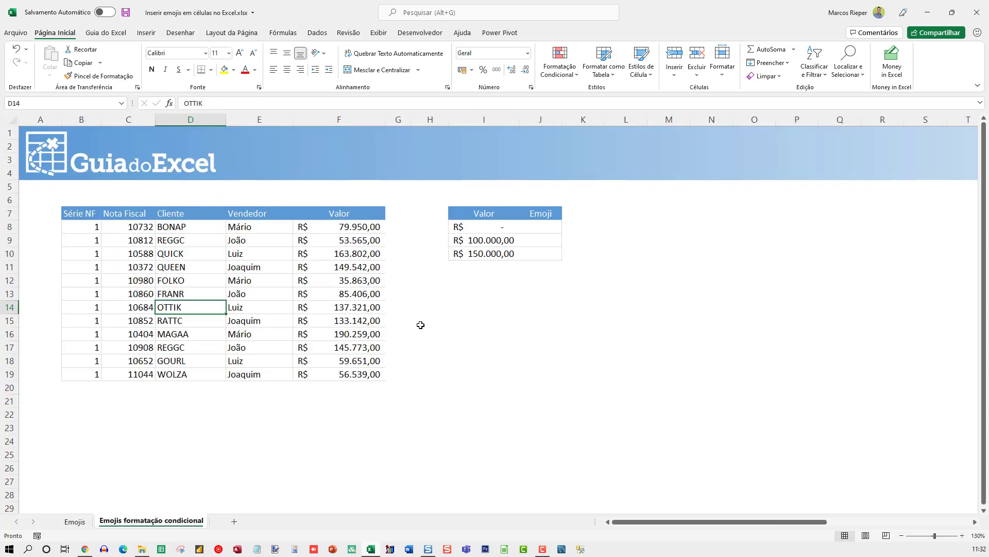
# Step: Copy the three reference emojis from the Emojis sheet into J8:J10 of the conditional formatting sheet
pyautogui.moveTo(350, 229); pyautogui.dragTo(340, 387)
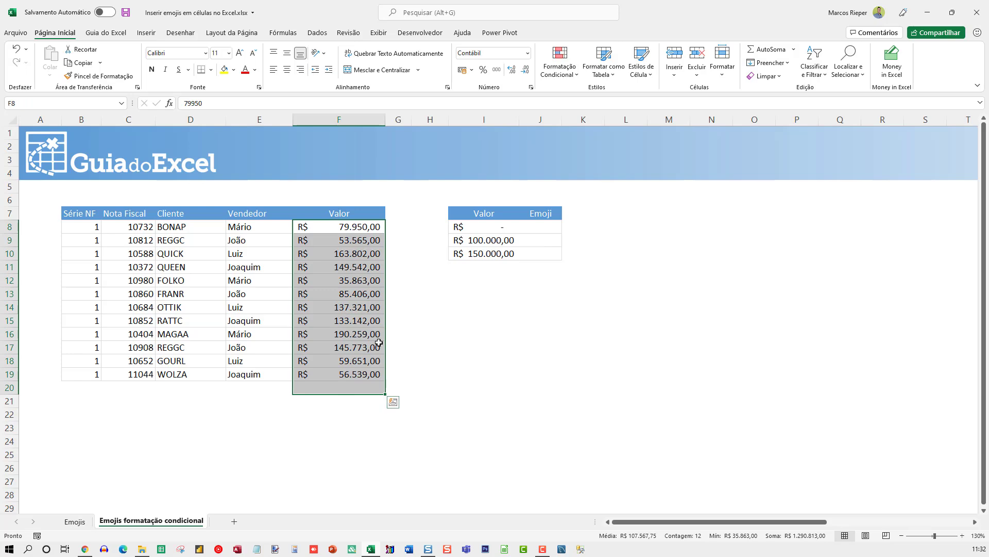
pyautogui.click(347, 228)
pyautogui.moveTo(346, 241); pyautogui.dragTo(338, 376)
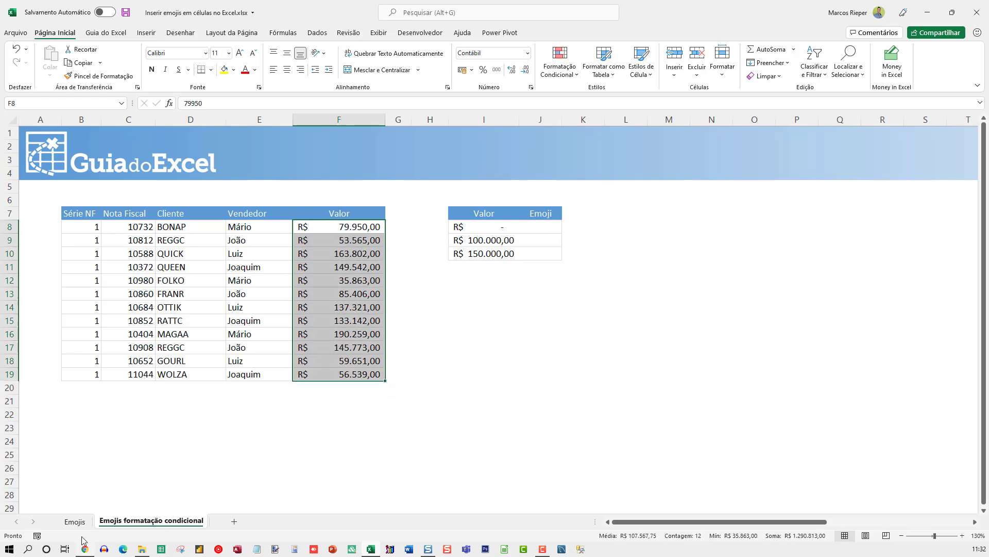
pyautogui.click(74, 521)
pyautogui.moveTo(752, 257); pyautogui.dragTo(753, 285)
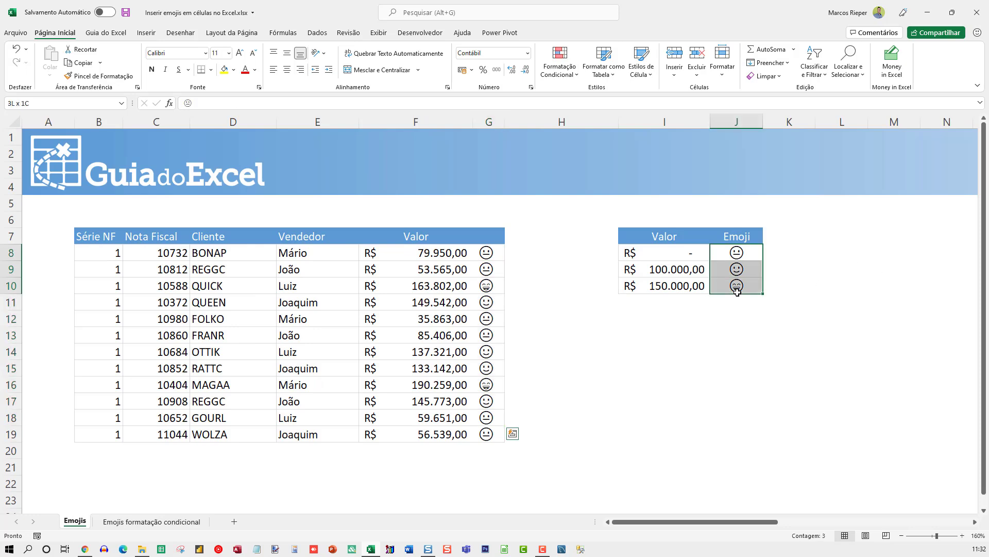
pyautogui.hotkey('ctrl', 'c')
pyautogui.click(151, 521)
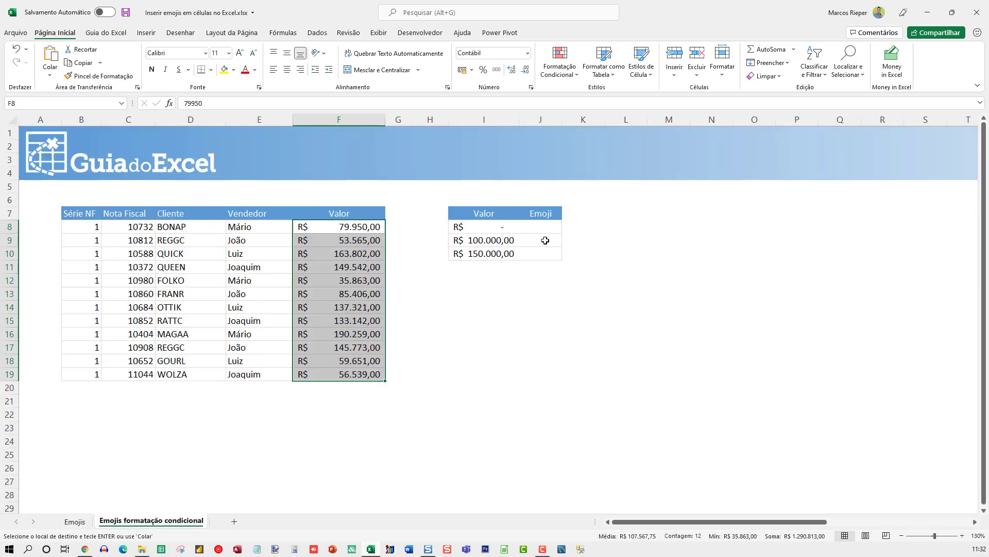
pyautogui.rightClick(537, 222)
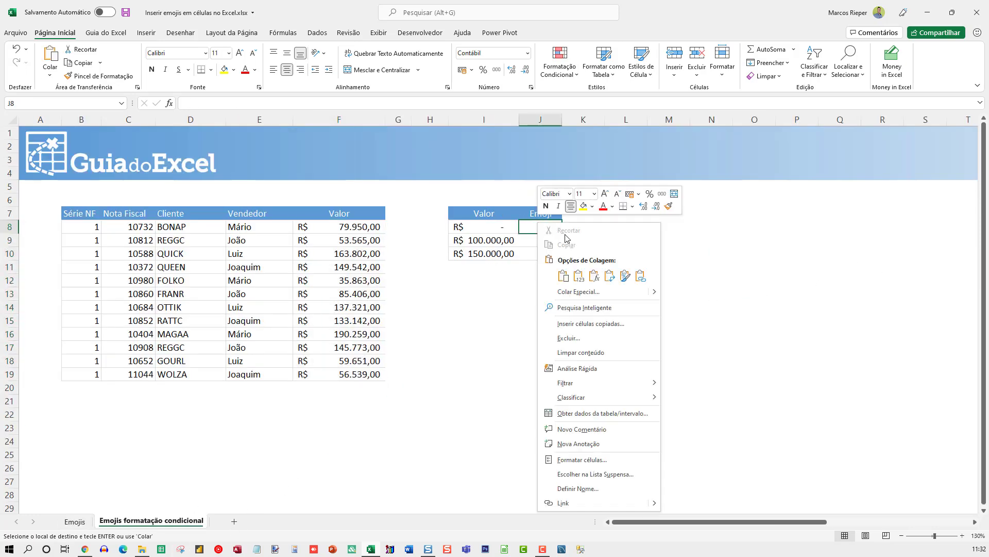
pyautogui.click(578, 277)
pyautogui.click(565, 304)
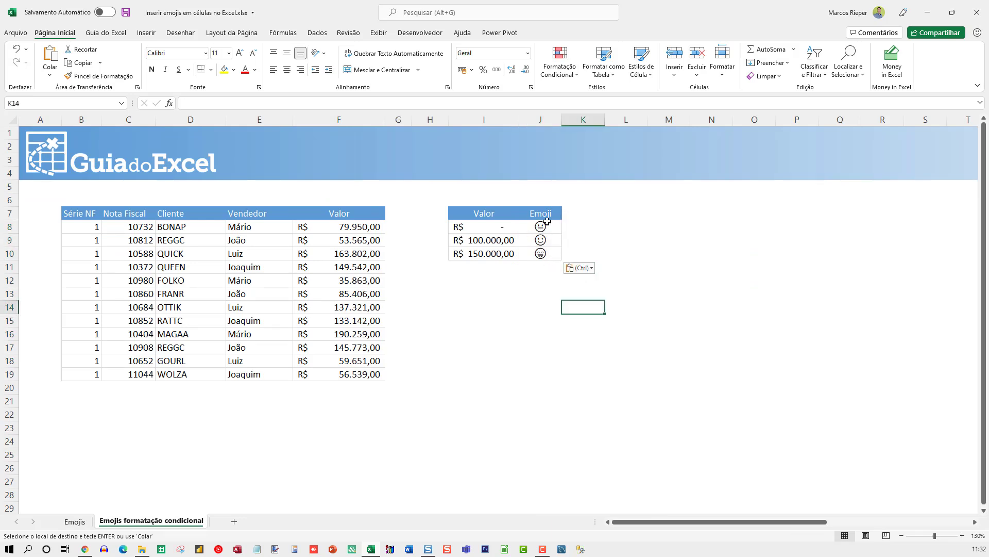
# Step: Try and undo a yellow fill on J9, copy J9, and select Valor amounts F8:F19
pyautogui.click(536, 245)
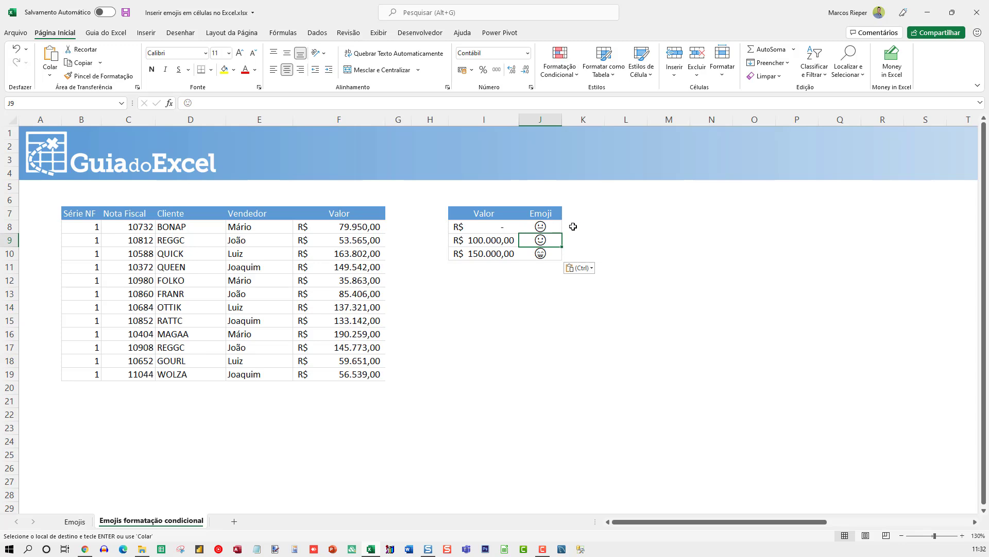
pyautogui.click(224, 69)
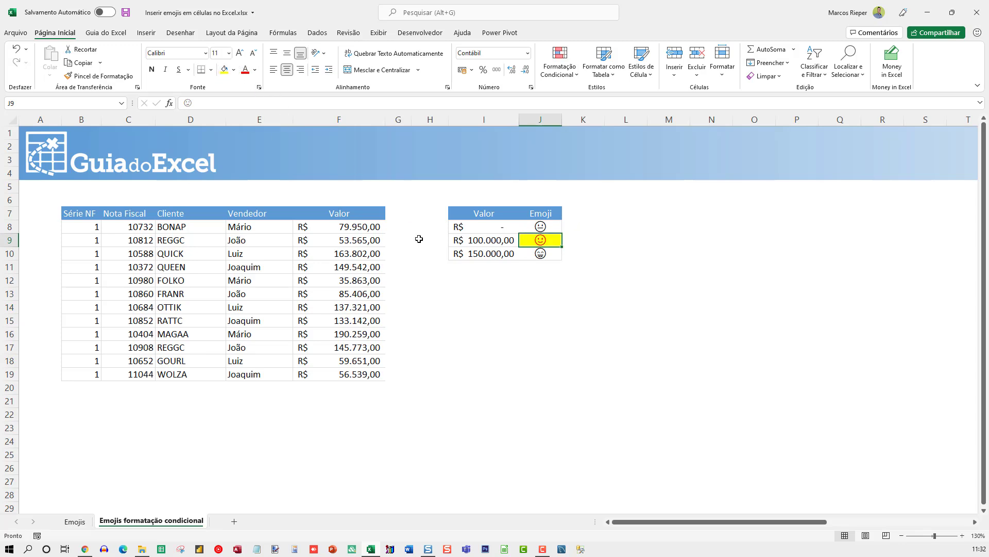
pyautogui.hotkey('ctrl', 'z')
pyautogui.hotkey('ctrl', 'c')
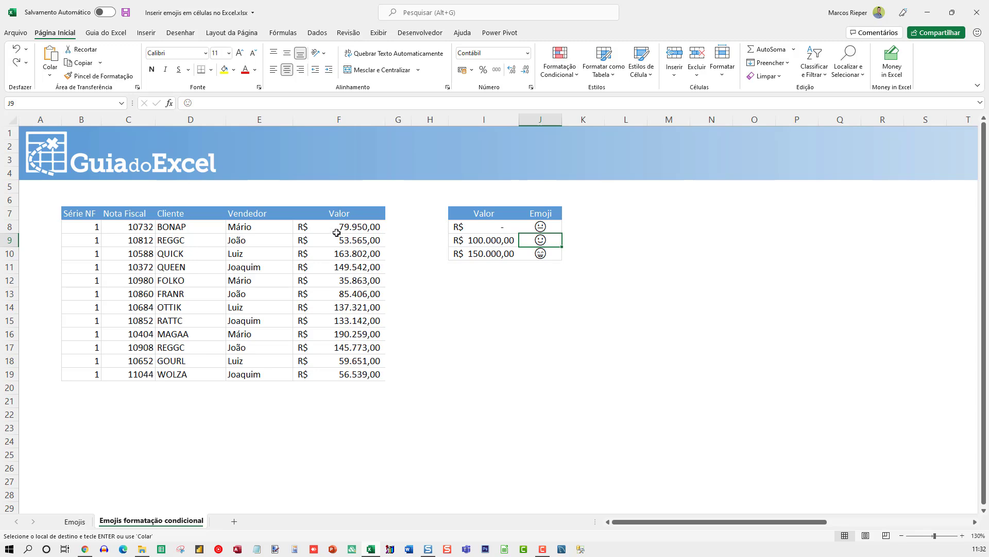
pyautogui.moveTo(334, 231); pyautogui.dragTo(361, 374)
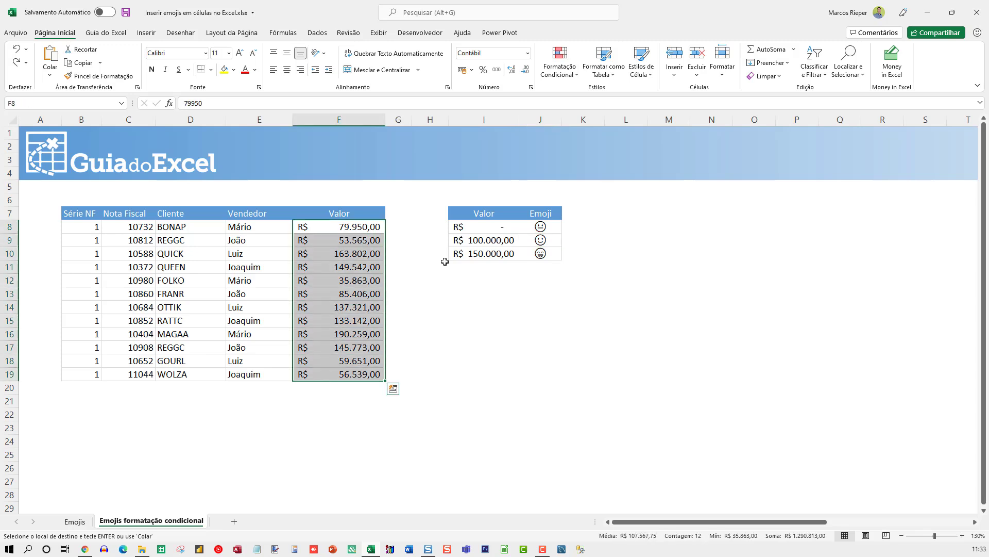
# Step: Add a new conditional rule for Valor cells with values less than =$I$9, then go to its Format settings
pyautogui.click(567, 82)
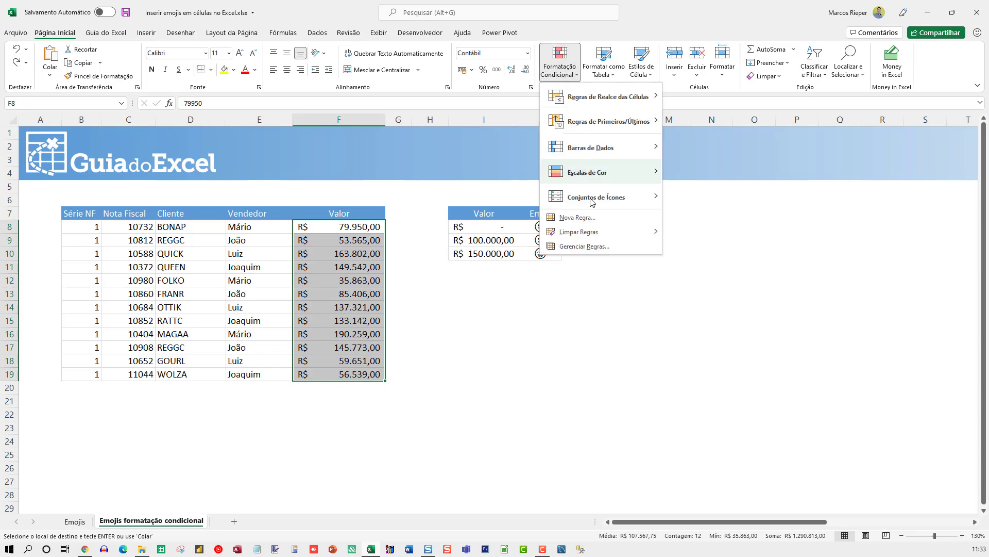
pyautogui.click(577, 218)
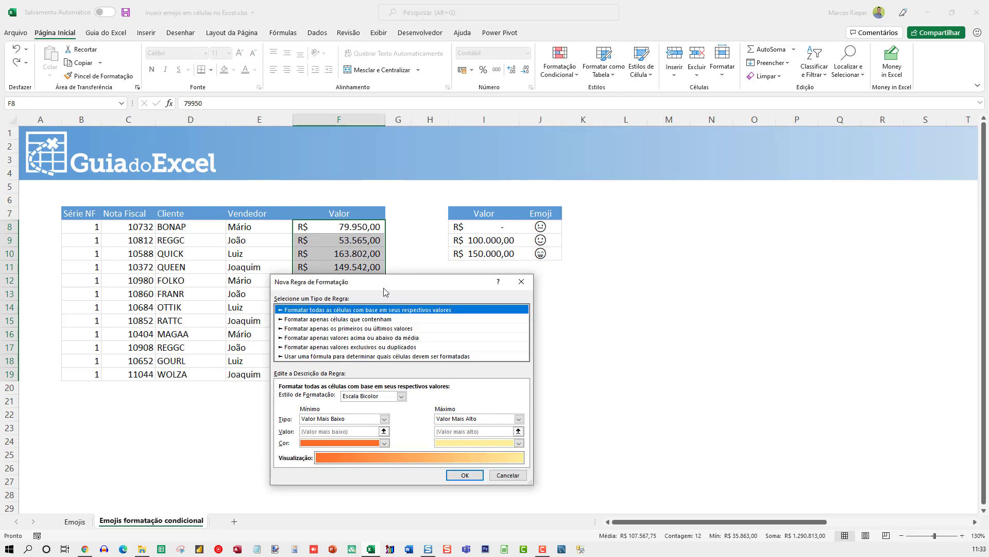
pyautogui.moveTo(384, 293); pyautogui.dragTo(556, 295)
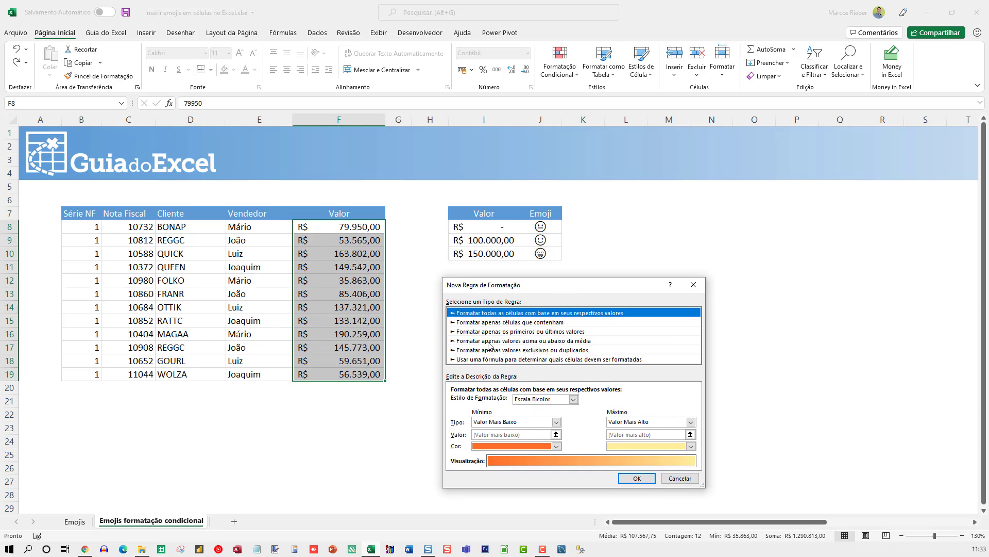
pyautogui.click(498, 322)
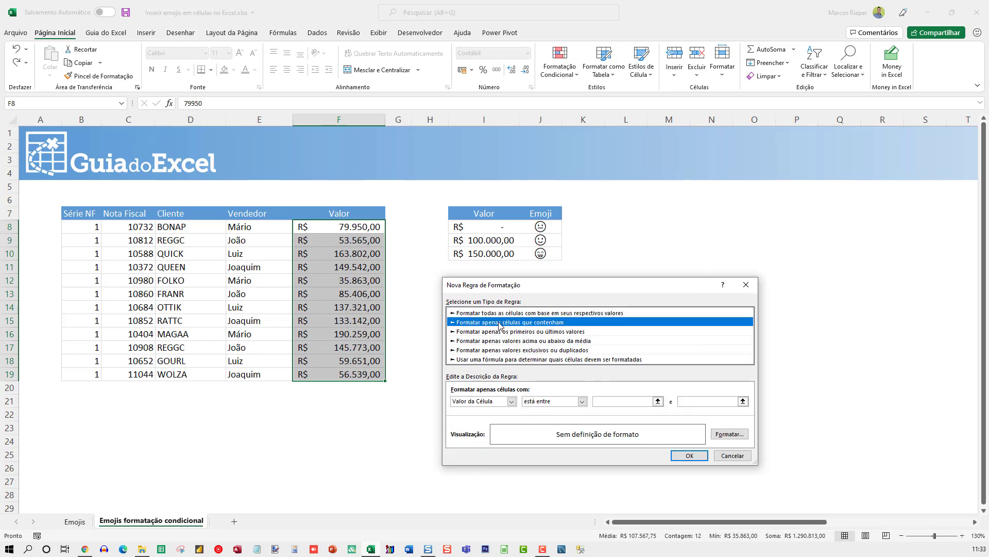
pyautogui.click(556, 403)
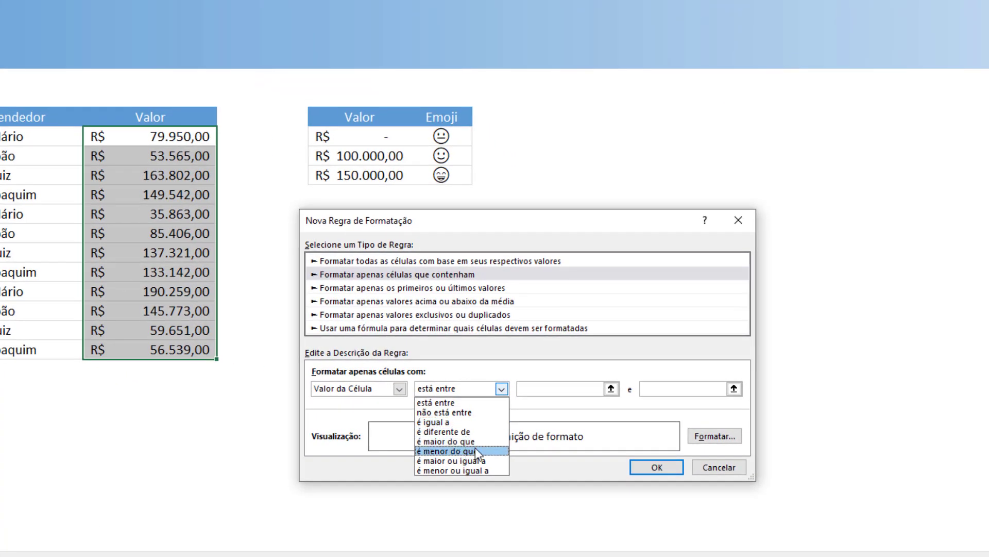
pyautogui.click(467, 452)
pyautogui.click(539, 390)
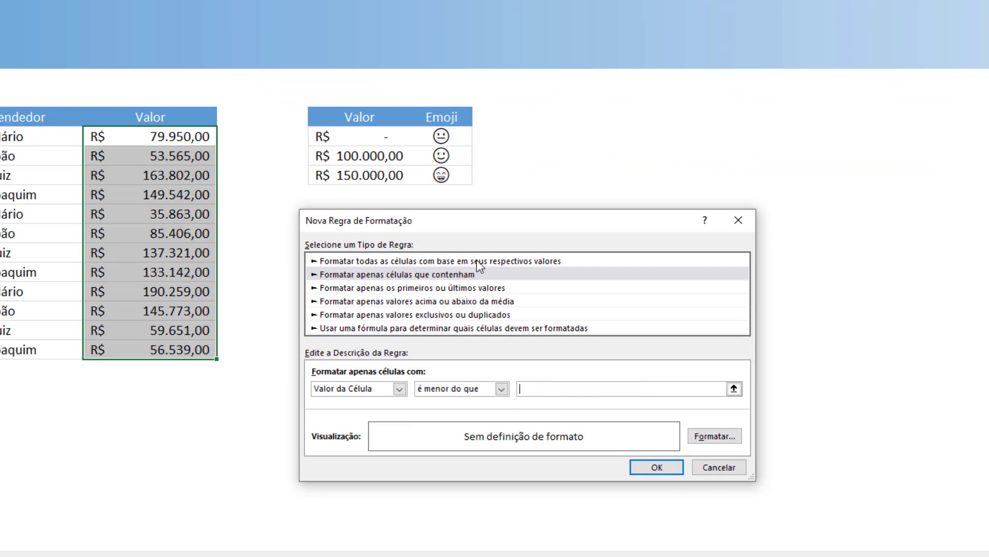
pyautogui.click(362, 157)
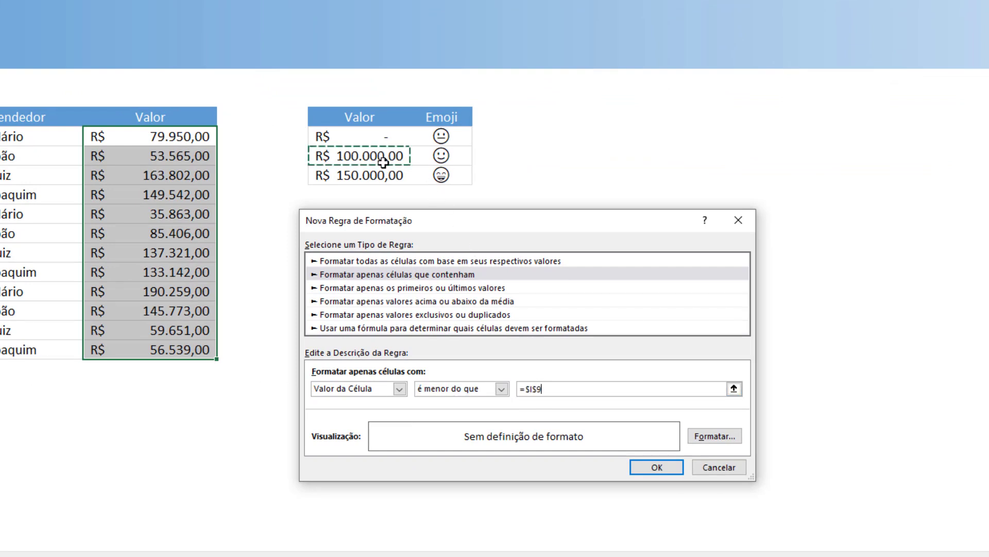
pyautogui.click(707, 442)
# Step: Set the custom format R$ #.##0,00 followed by a neutral-face emoji and apply the rule
pyautogui.click(62, 178)
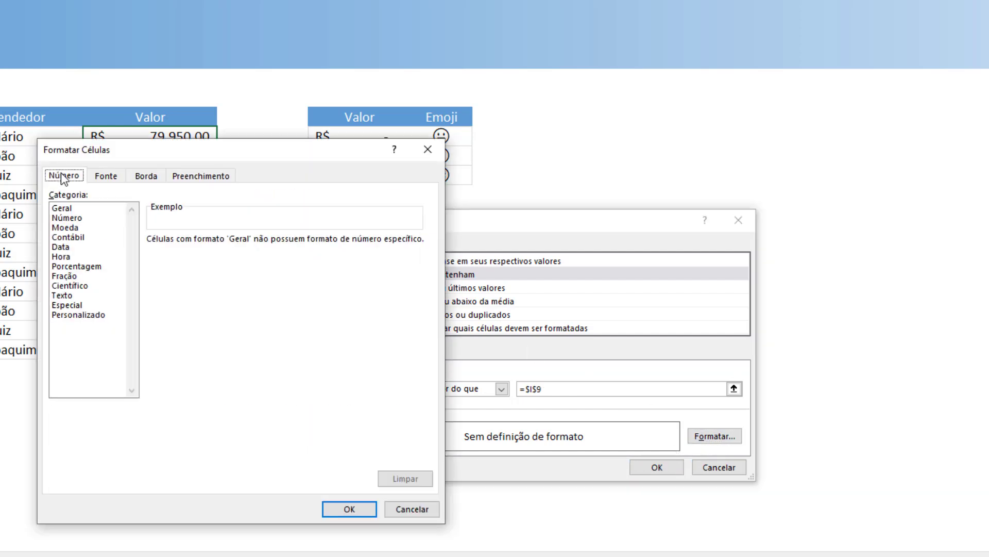
pyautogui.click(72, 228)
pyautogui.moveTo(164, 165); pyautogui.dragTo(178, 200)
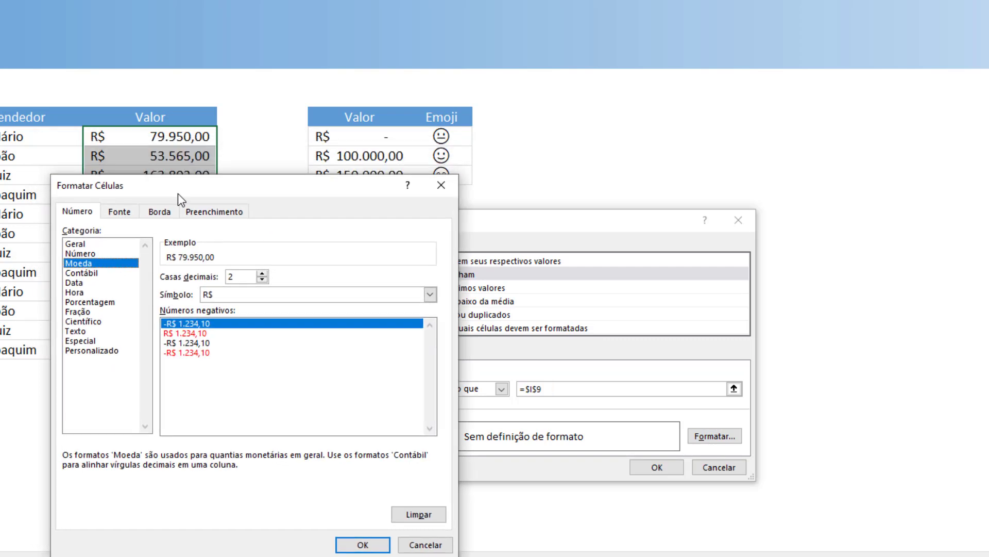
pyautogui.click(92, 351)
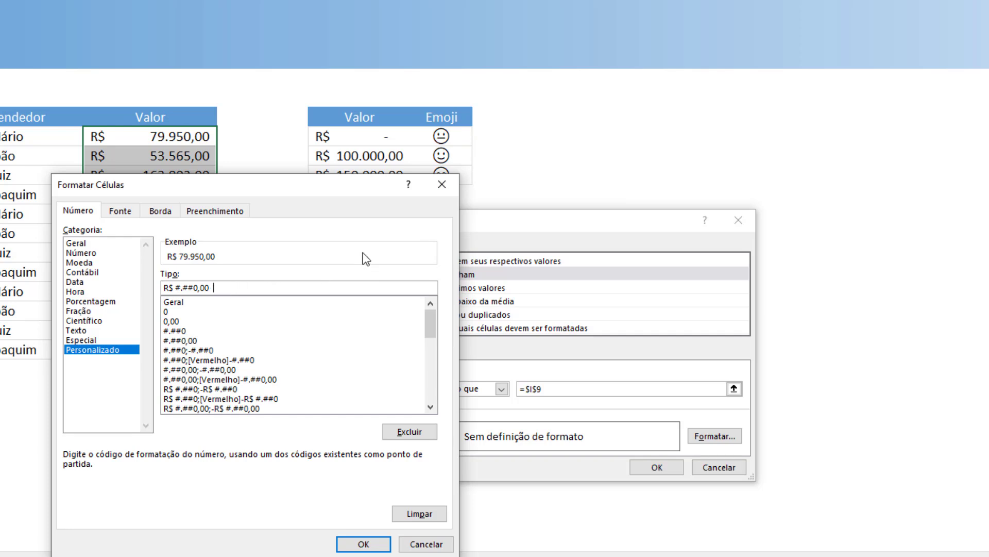
pyautogui.press('super+period')
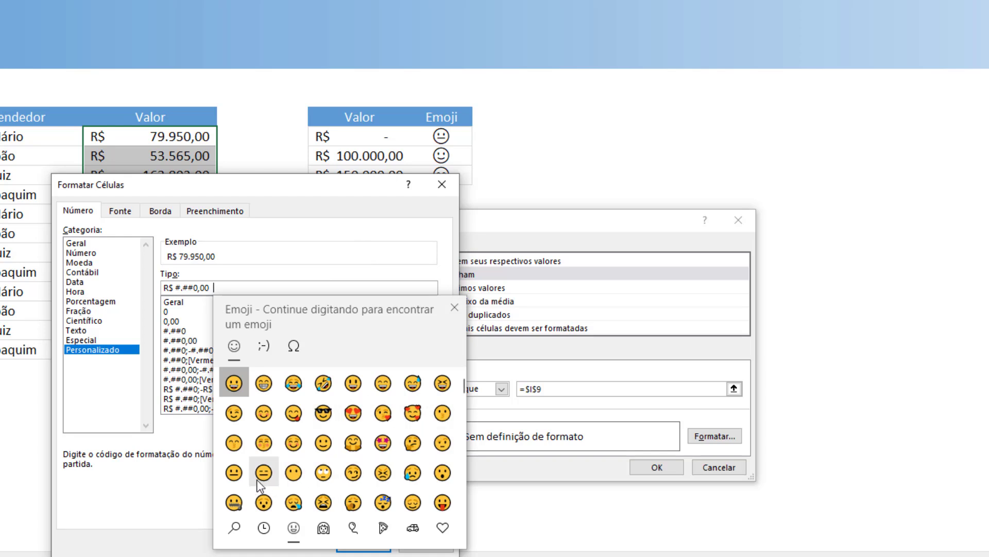
pyautogui.click(238, 478)
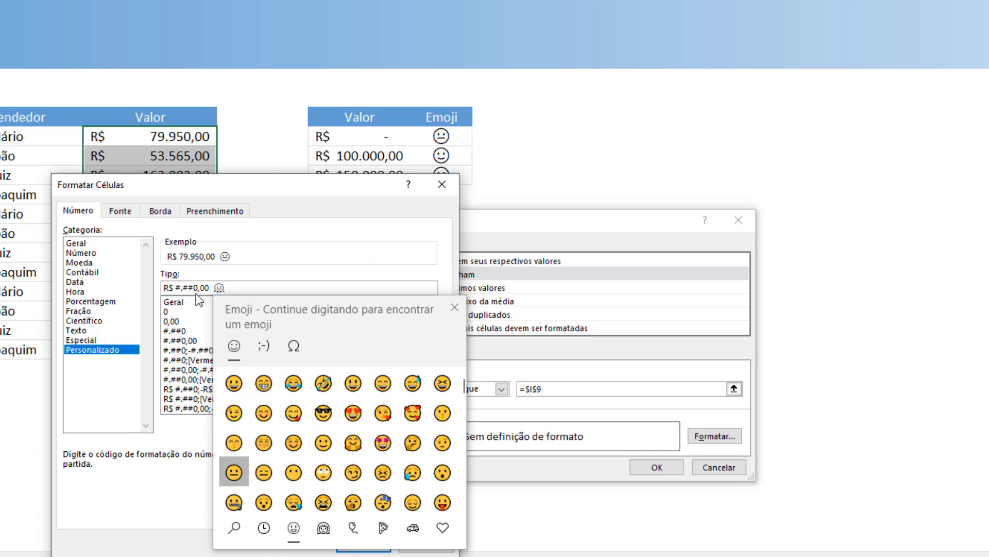
pyautogui.click(227, 291)
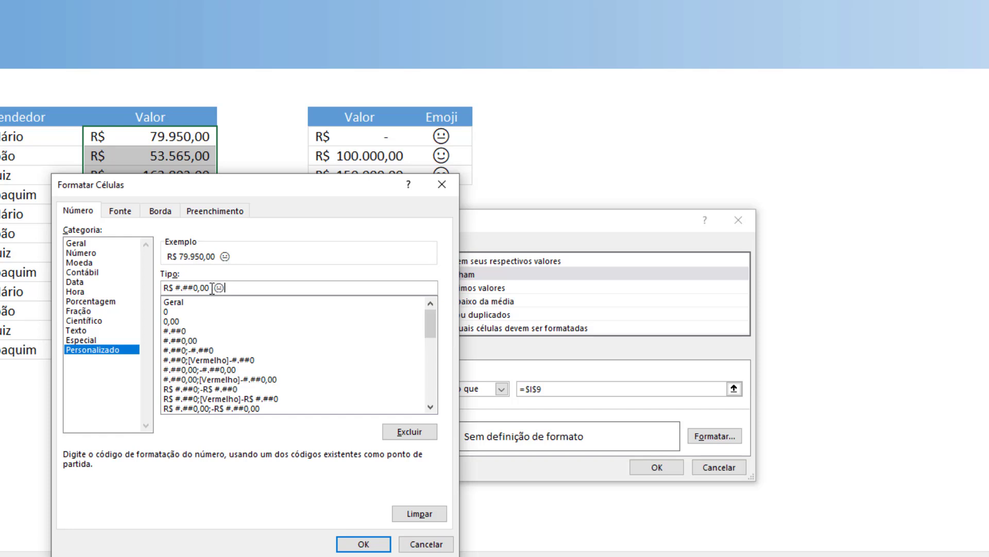
pyautogui.click(369, 547)
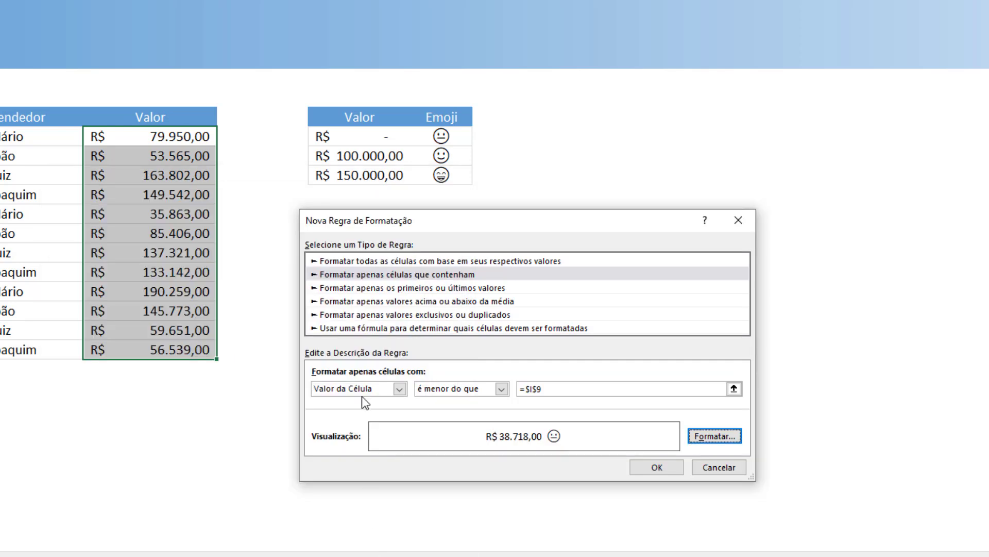
pyautogui.click(660, 473)
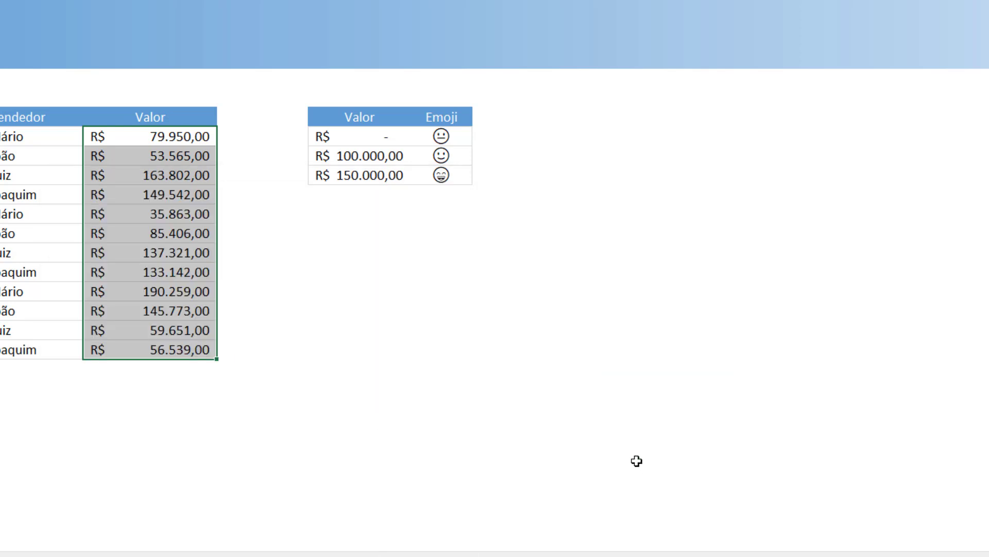
# Step: Reselect the Valor amounts and duplicate the existing less-than-$I$9 rule for editing
pyautogui.click(164, 161)
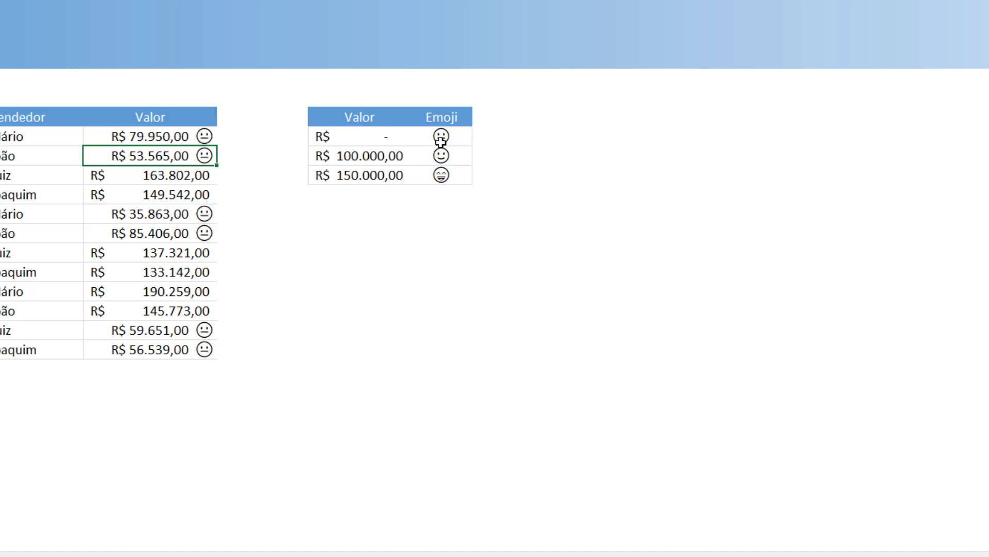
pyautogui.moveTo(166, 139); pyautogui.dragTo(170, 344)
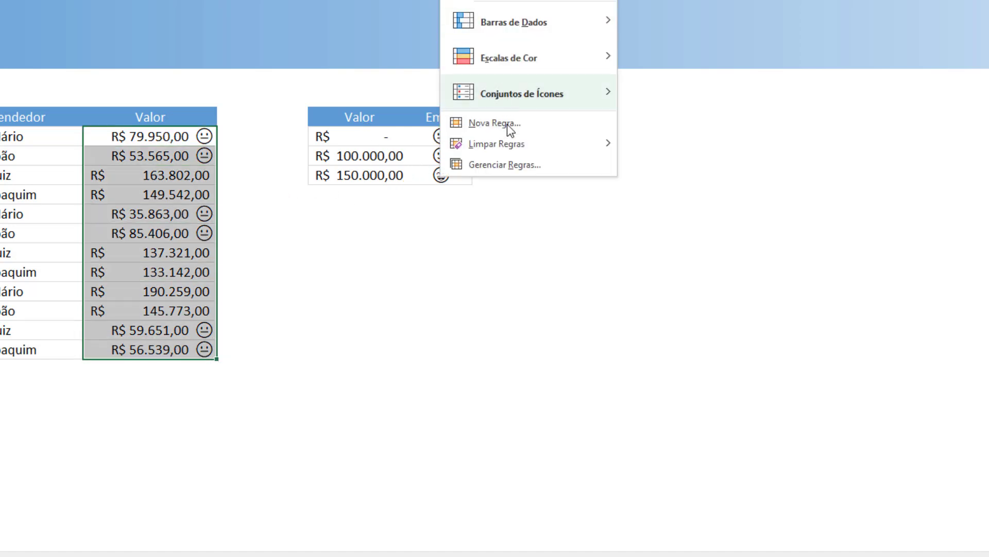
pyautogui.click(497, 164)
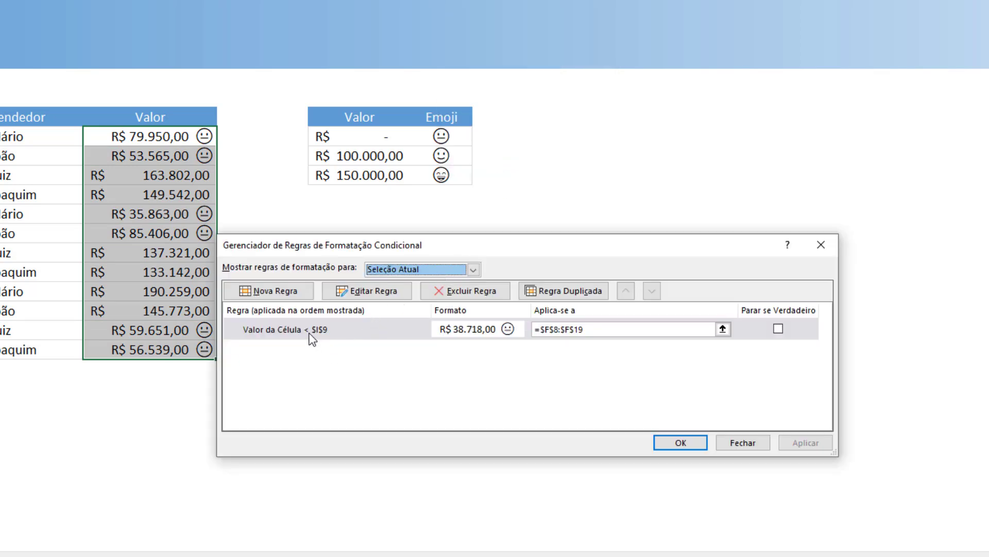
pyautogui.click(338, 329)
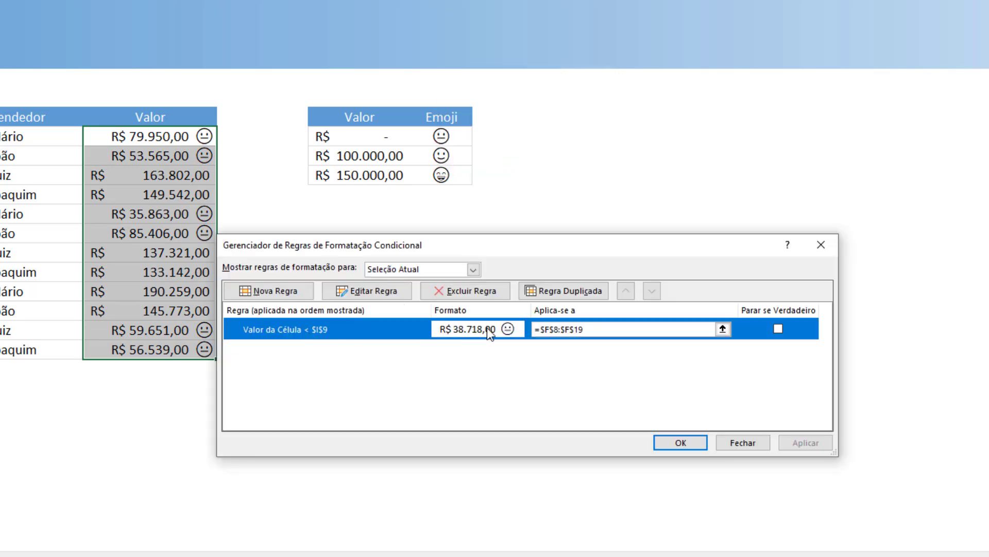
pyautogui.click(558, 292)
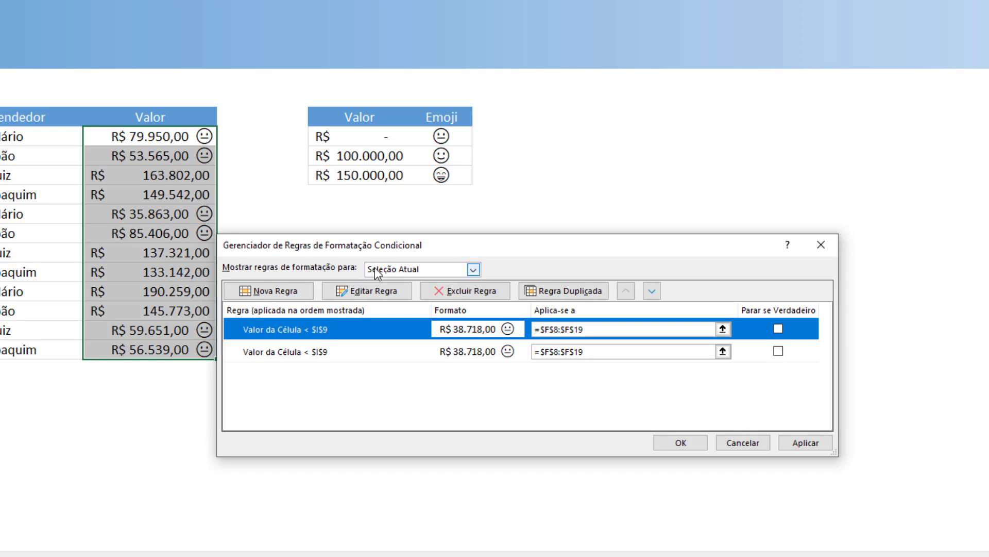
pyautogui.click(370, 291)
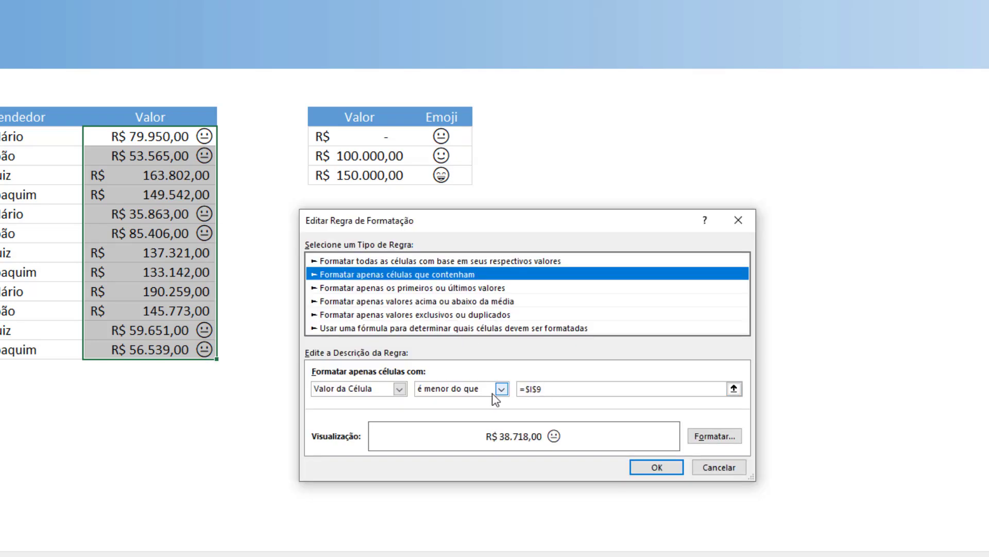
# Step: Change the duplicated rule's condition to cell value less than =$I$10
pyautogui.click(563, 392)
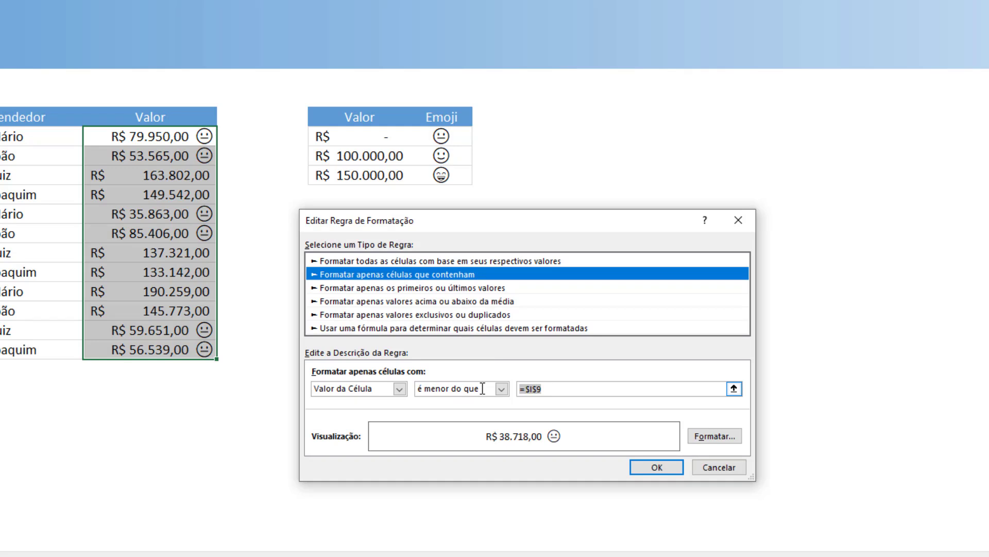
pyautogui.write('+')
pyautogui.click(358, 176)
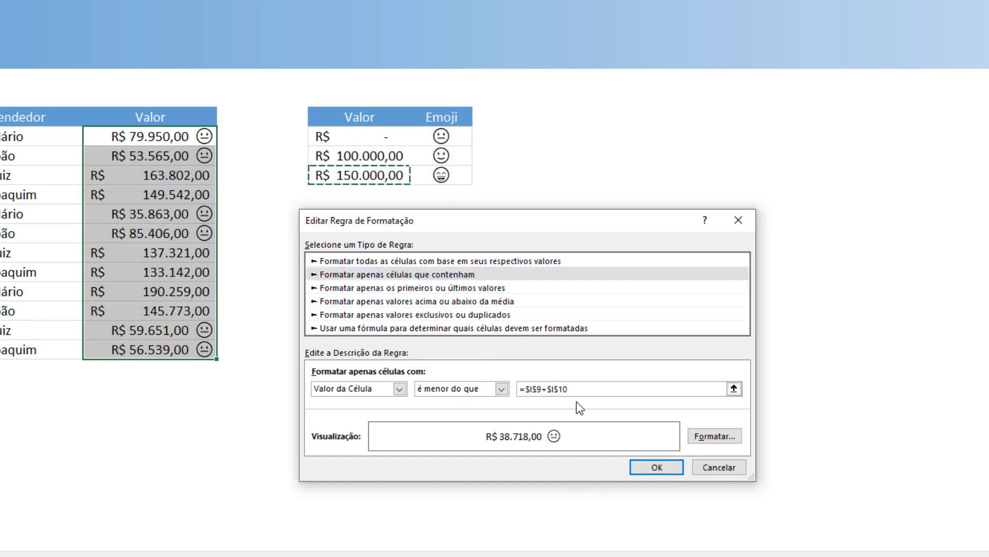
pyautogui.hotkey('ctrl', 'a')
pyautogui.press('BackSpace')
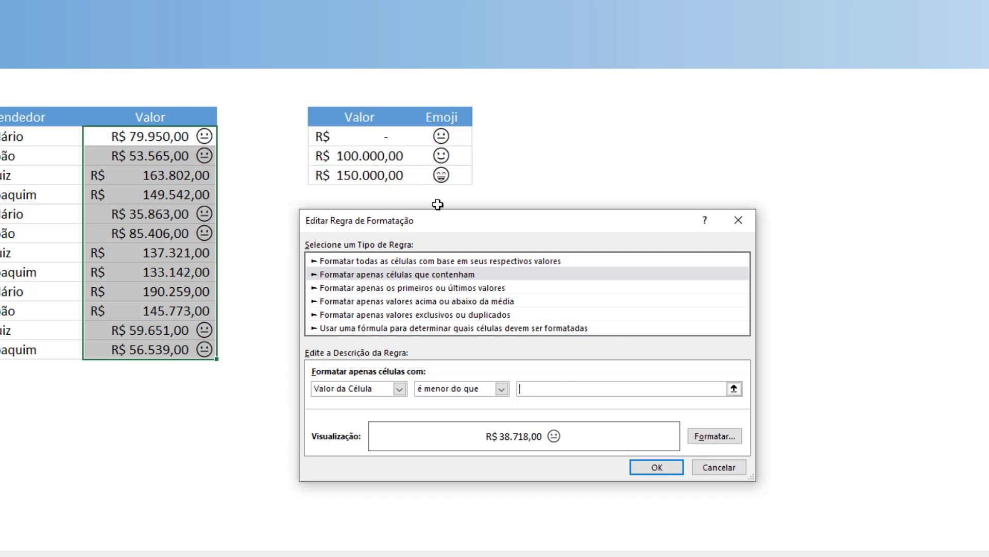
pyautogui.click(371, 181)
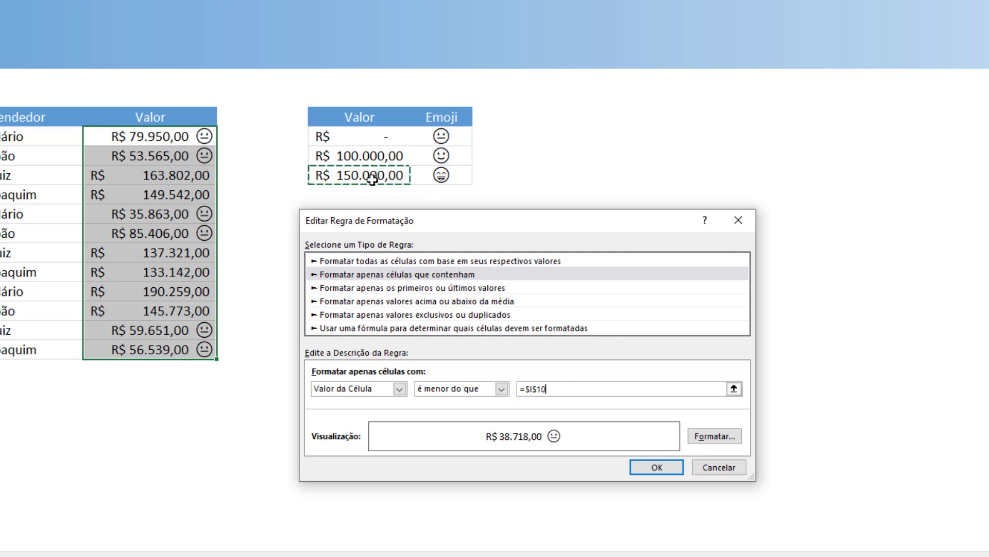
# Step: Replace the rule format's emoji with a slightly smiling face and save the rule
pyautogui.click(724, 439)
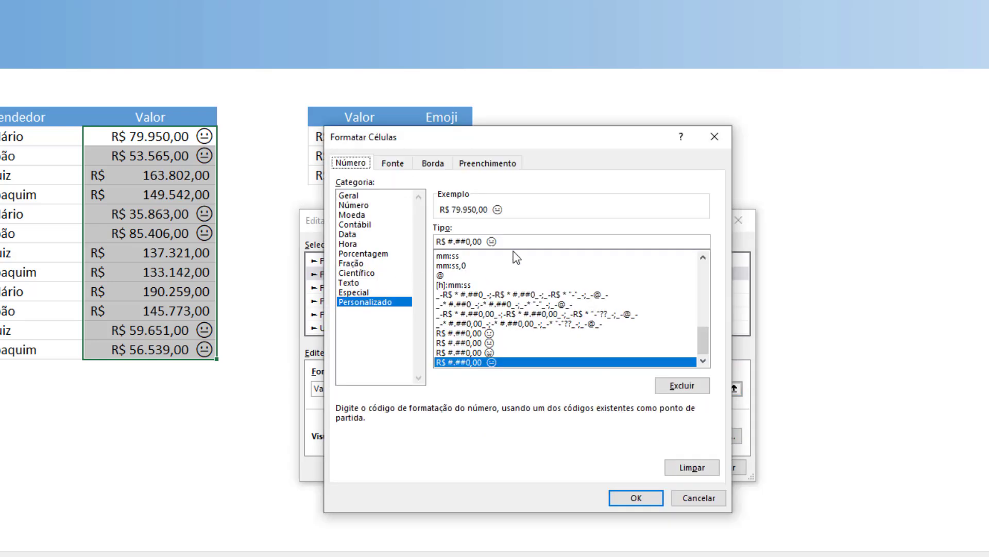
pyautogui.click(519, 241)
pyautogui.press('BackSpace')
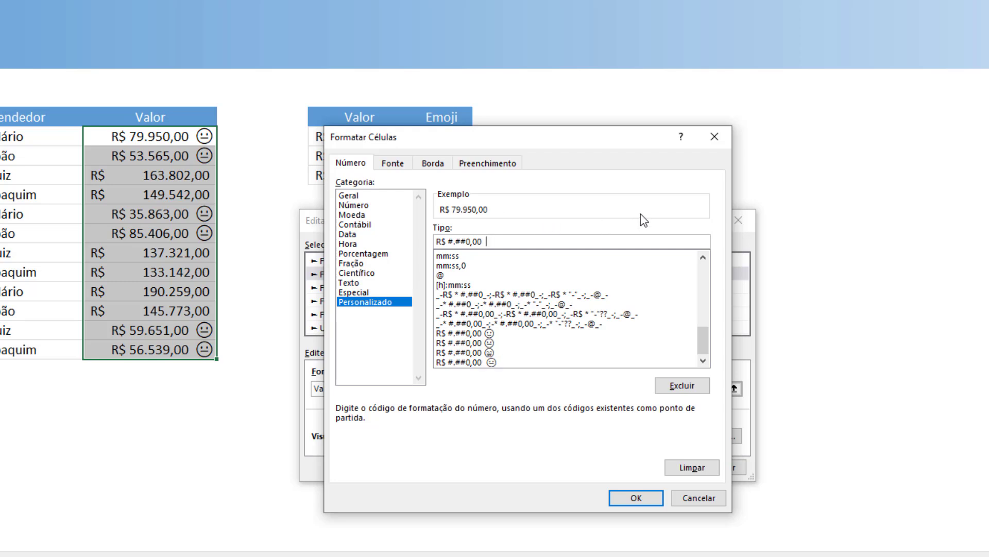
pyautogui.press('super+period')
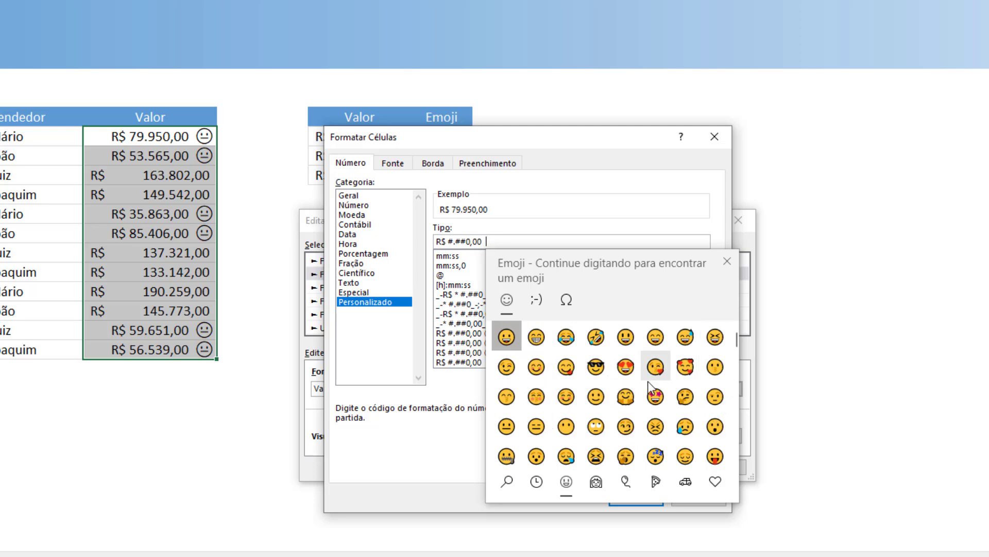
pyautogui.click(596, 396)
pyautogui.click(444, 450)
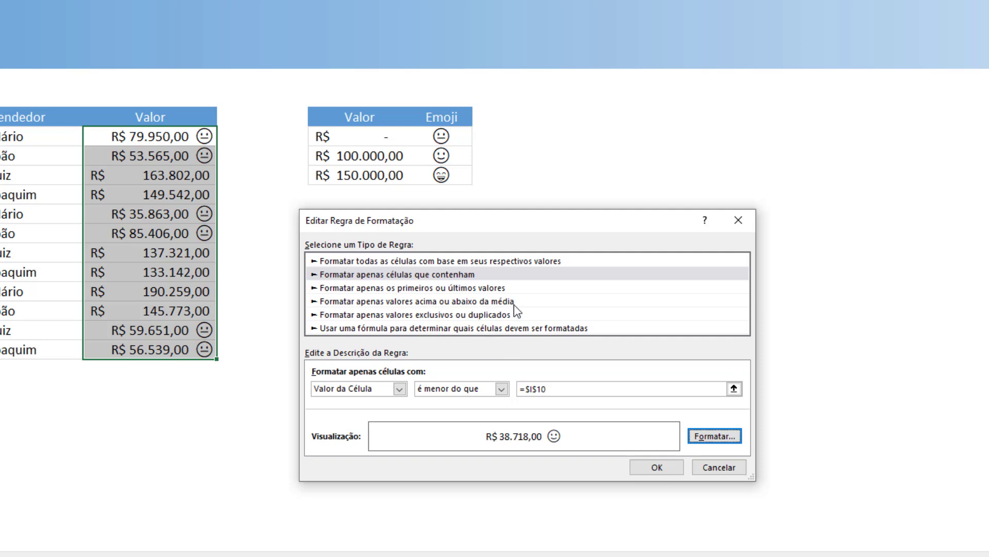
pyautogui.click(645, 472)
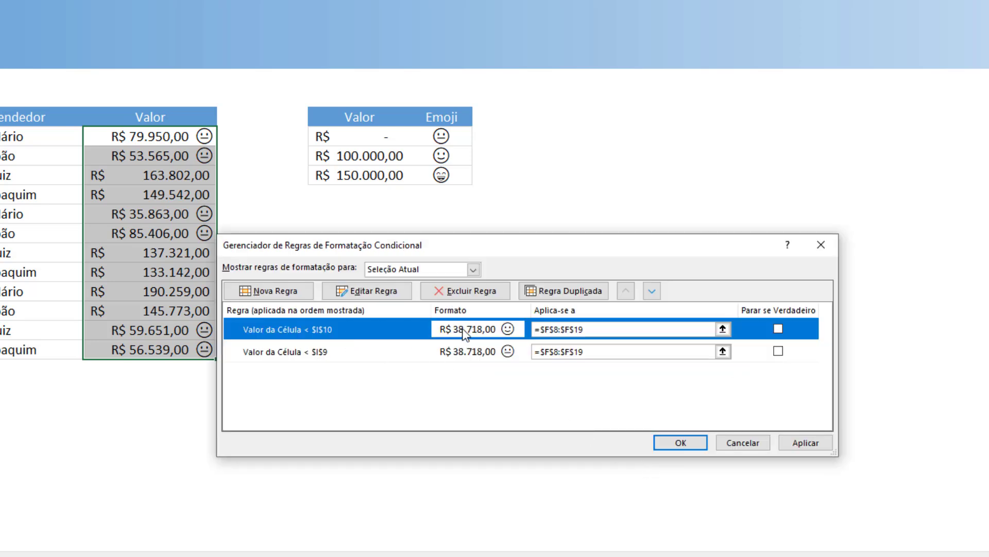
# Step: Place the $I$10 rule below $I$9, tick Stop If True on both, and apply
pyautogui.click(652, 290)
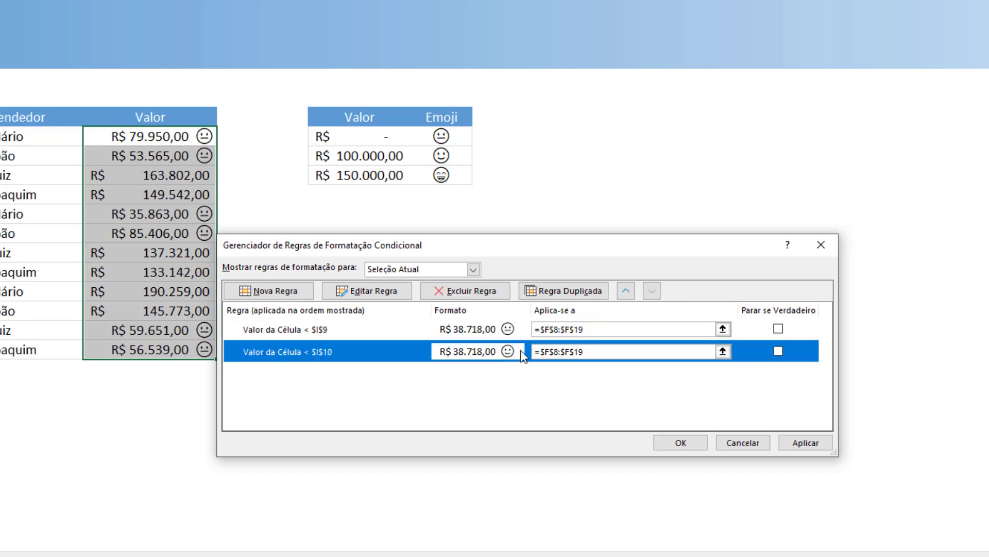
pyautogui.click(779, 328)
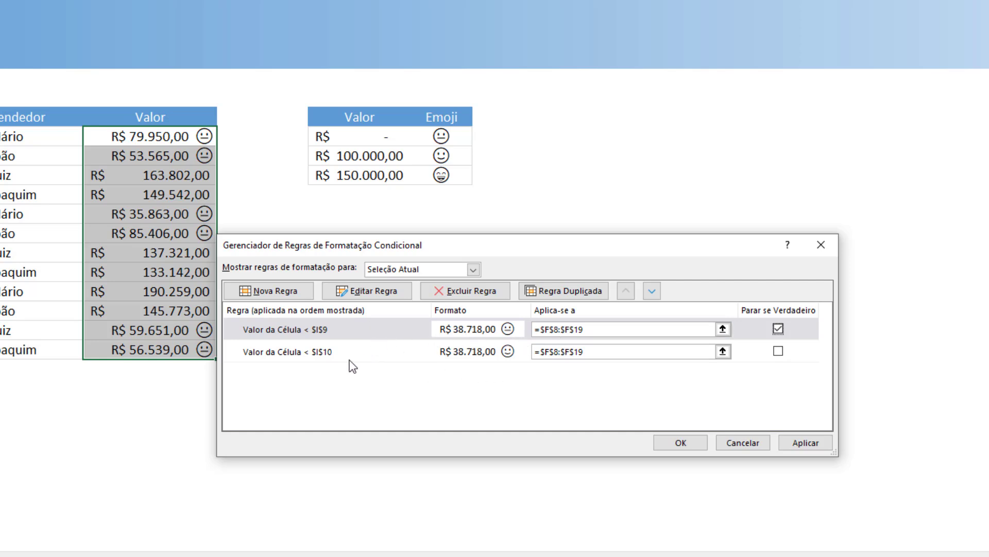
pyautogui.click(779, 352)
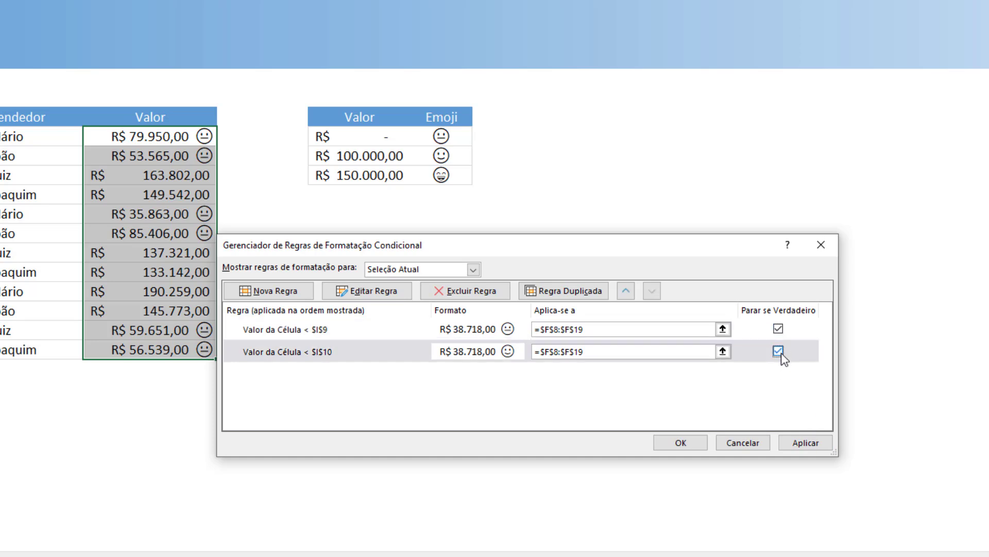
pyautogui.click(800, 443)
pyautogui.click(681, 442)
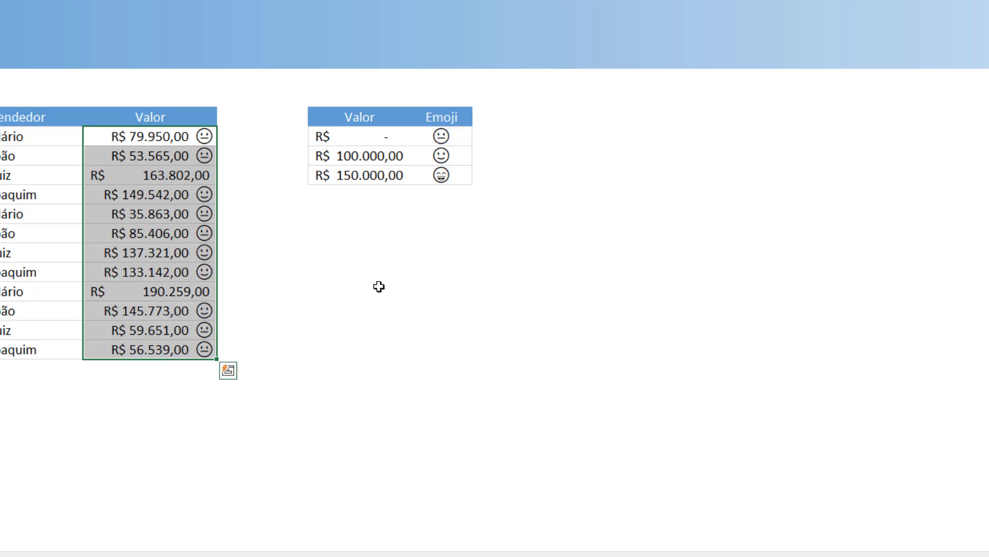
pyautogui.click(371, 273)
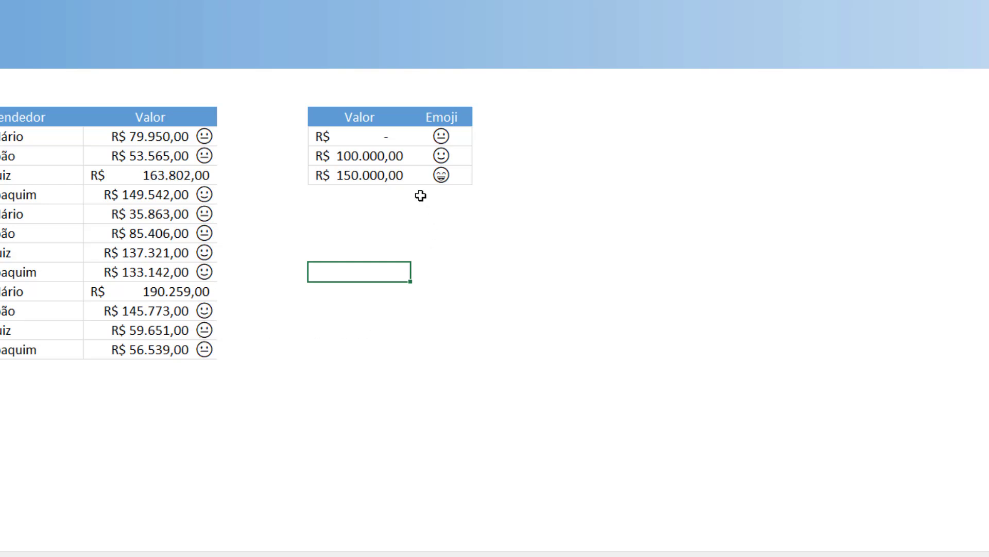
# Step: Reselect the Valor amounts and duplicate the $I$10 rule for editing
pyautogui.moveTo(161, 139); pyautogui.dragTo(155, 345)
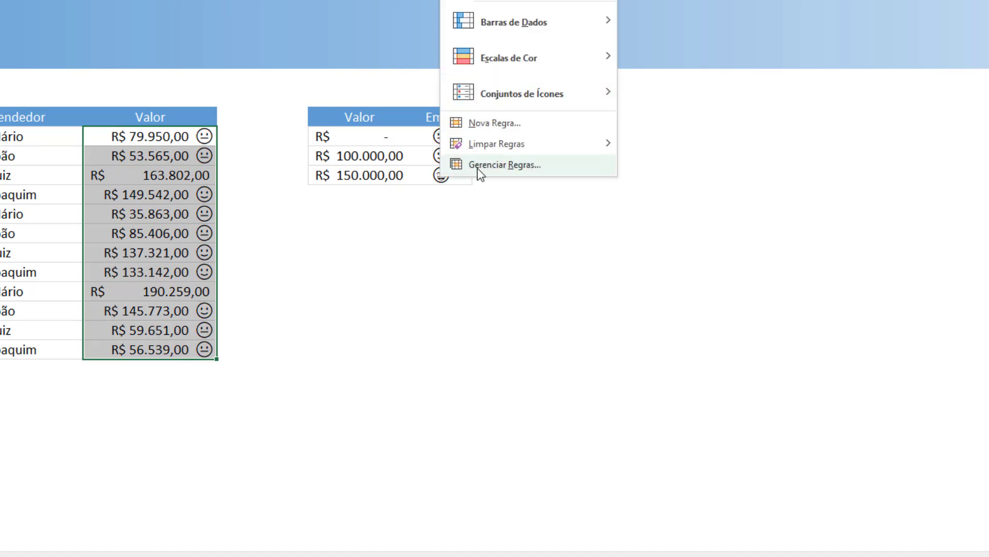
pyautogui.click(477, 168)
pyautogui.click(340, 332)
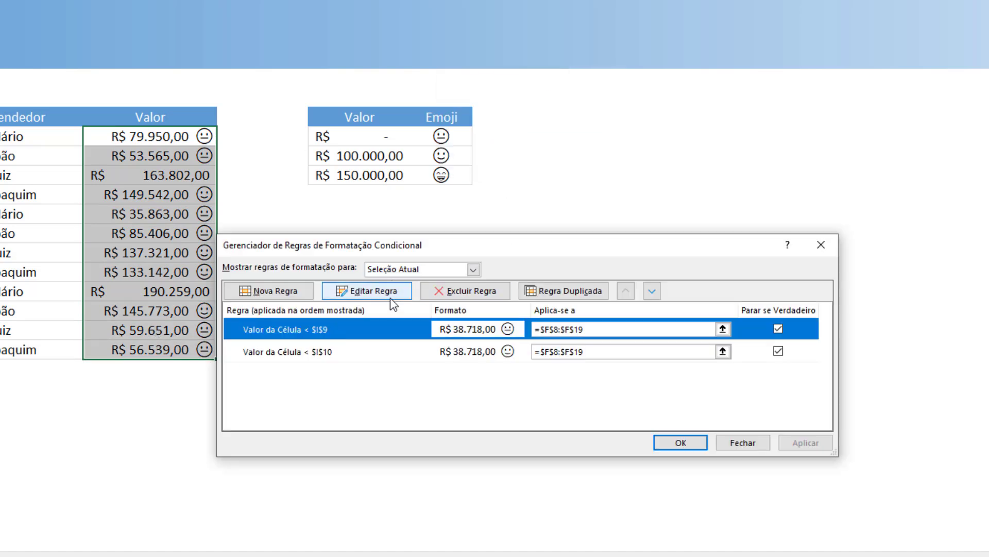
pyautogui.click(400, 355)
pyautogui.click(567, 291)
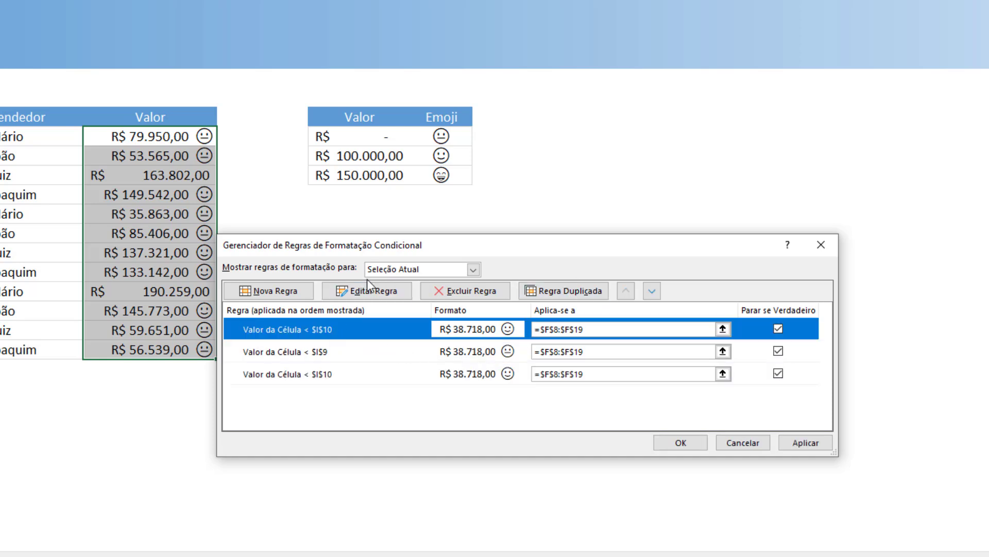
pyautogui.click(382, 292)
# Step: Set the copy's condition to 'é maior ou igual a' =$I$10
pyautogui.click(422, 389)
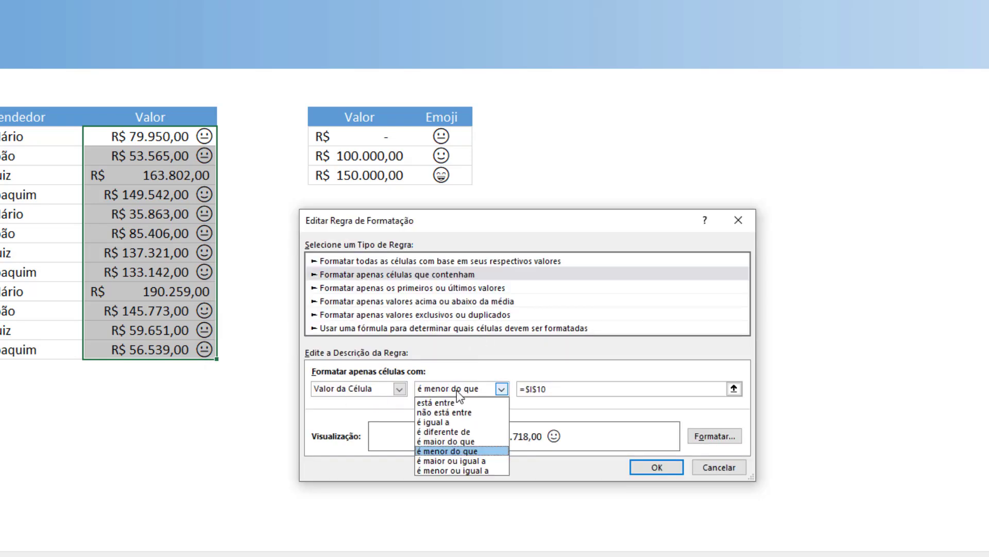
pyautogui.click(470, 461)
pyautogui.click(575, 388)
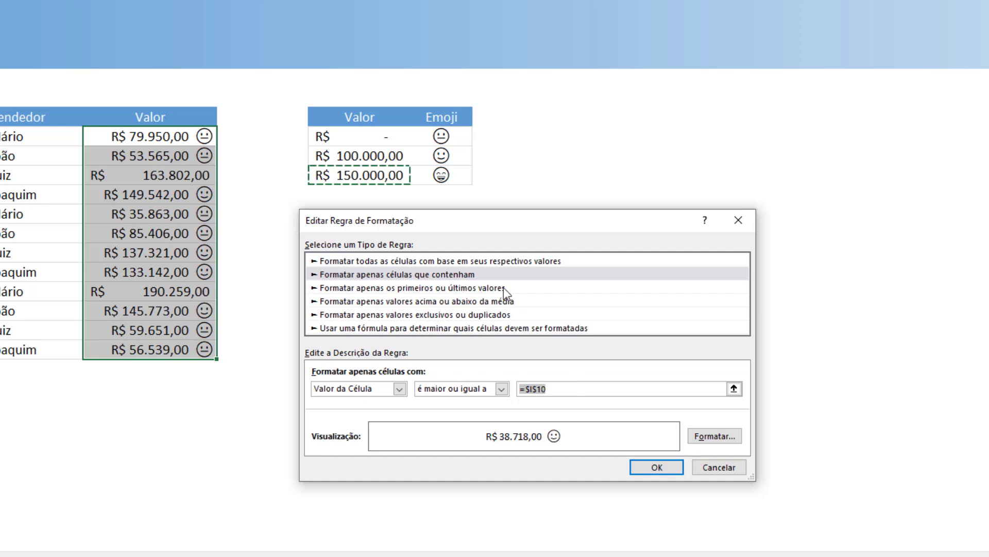
pyautogui.press('BackSpace')
pyautogui.click(346, 178)
# Step: Swap the rule format's smiling emoji for a grinning one and save the rule
pyautogui.click(714, 436)
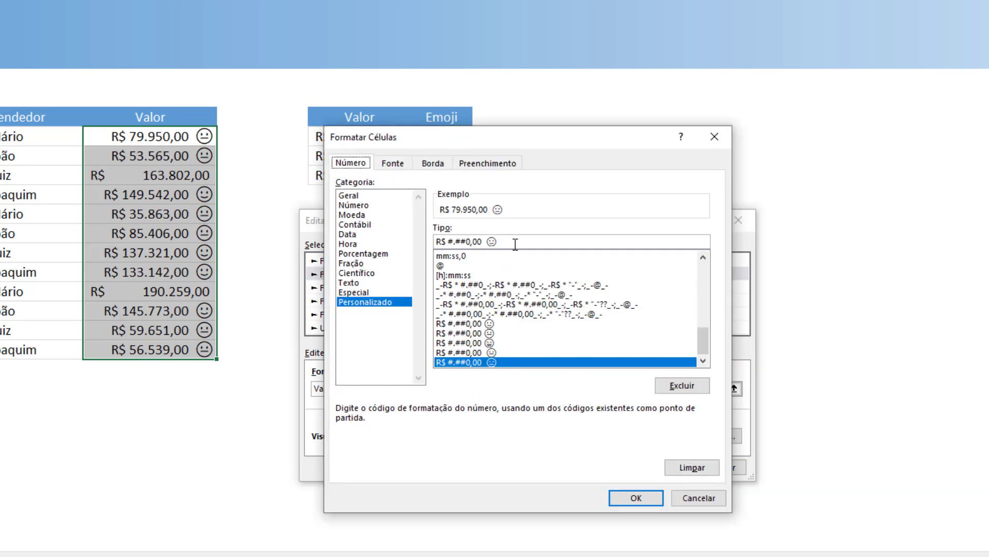
pyautogui.press('BackSpace')
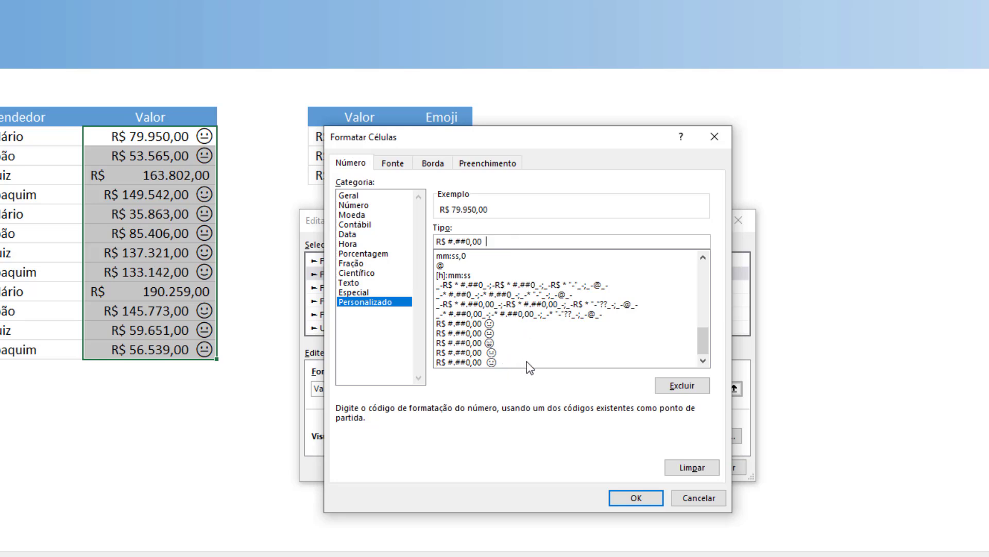
pyautogui.press('super+period')
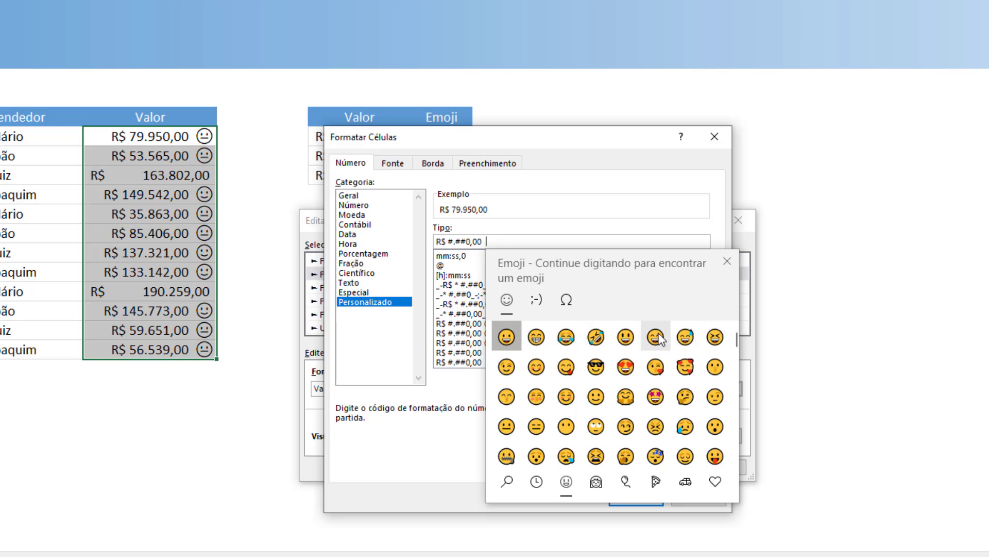
pyautogui.press('Return')
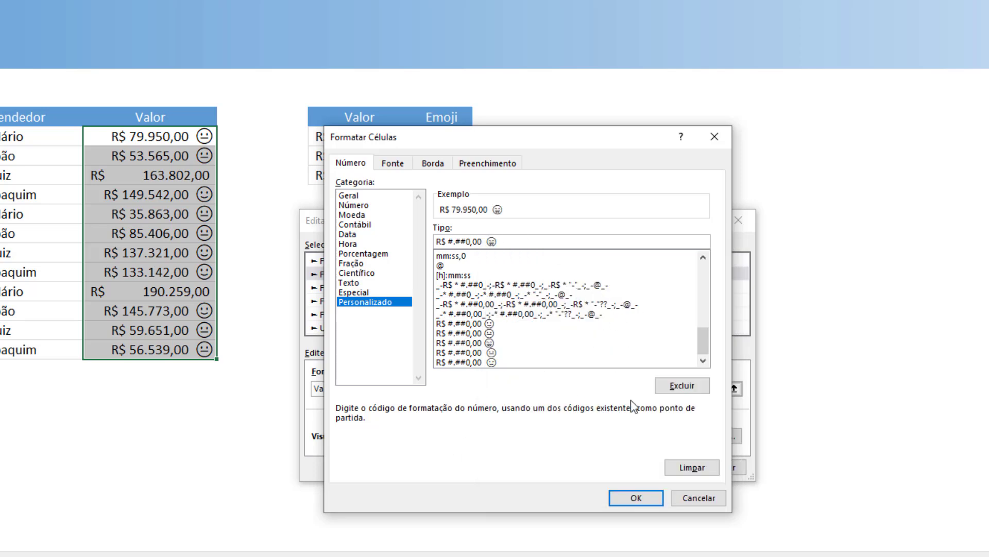
pyautogui.click(638, 498)
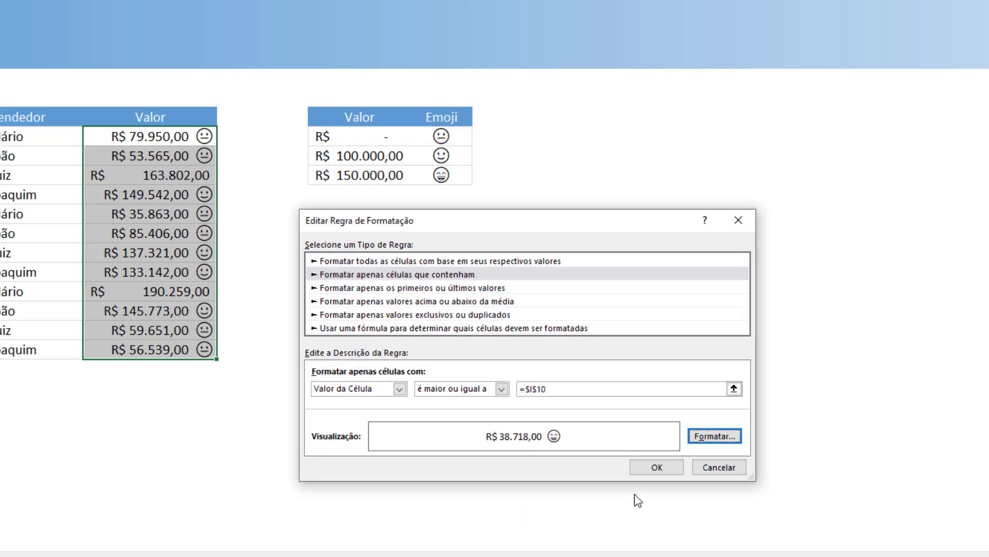
pyautogui.click(647, 468)
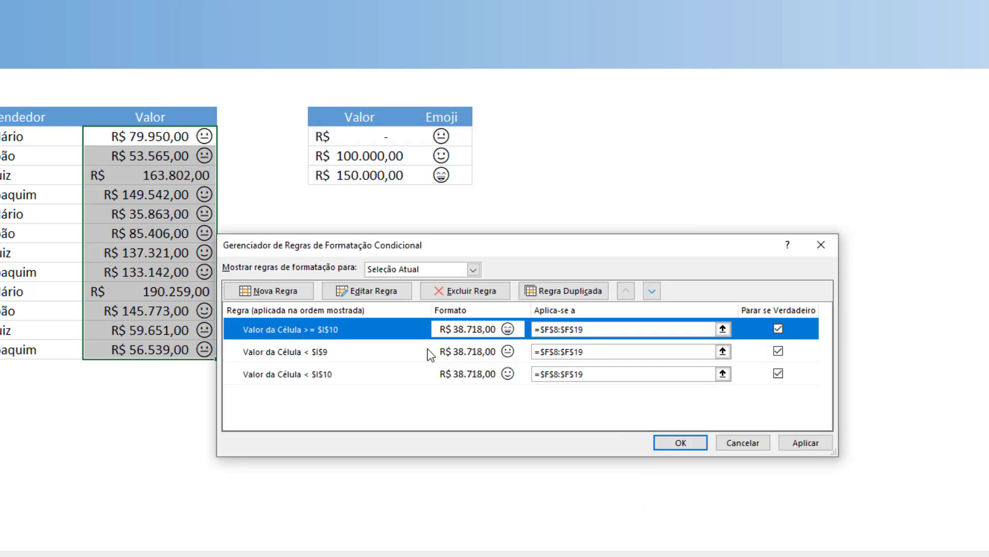
# Step: Move the >= $I$10 rule to the bottom of the list and apply all rules
pyautogui.click(652, 290)
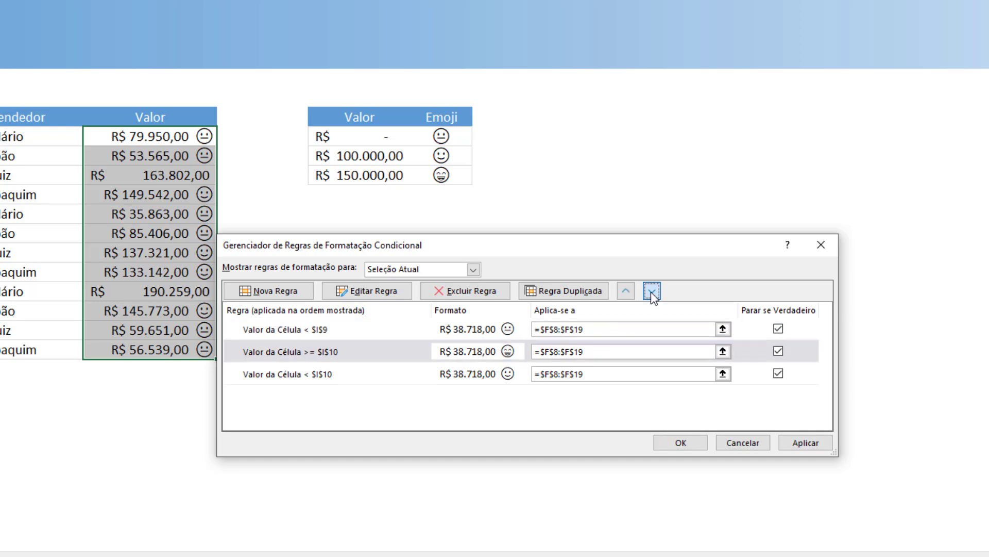
pyautogui.click(652, 291)
pyautogui.click(805, 443)
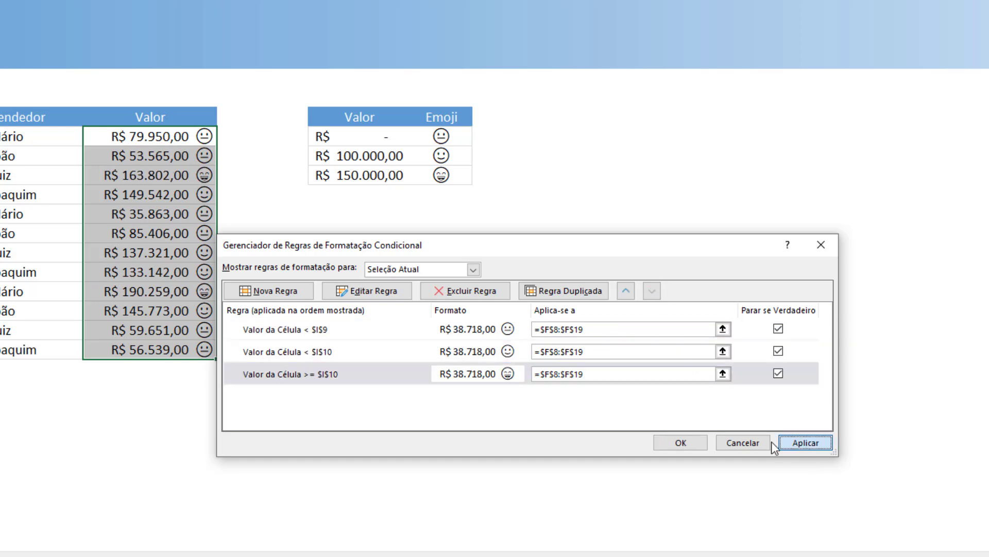
pyautogui.click(681, 443)
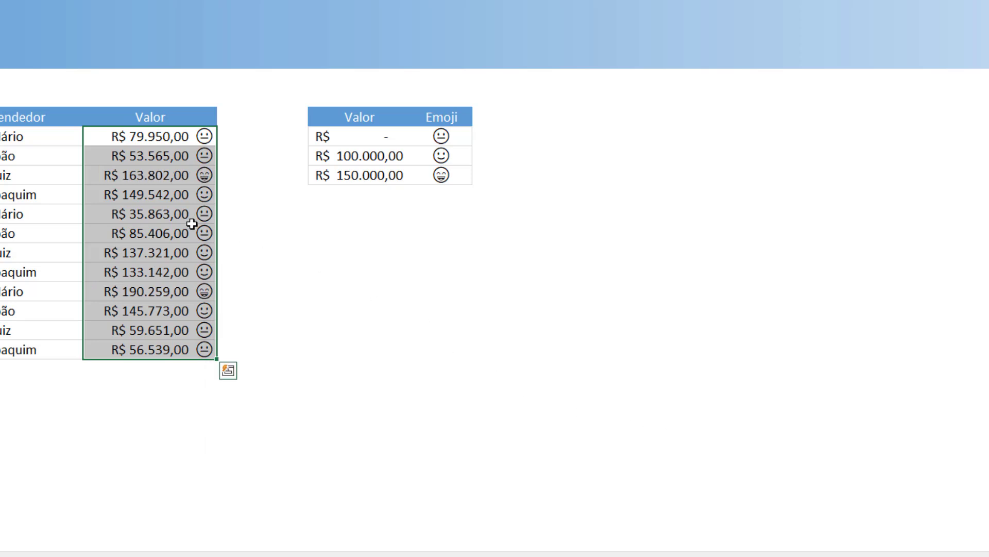
# Step: Change cell F9's Valor from R$ 53.565,00 to R$ 100.000,00
pyautogui.click(187, 197)
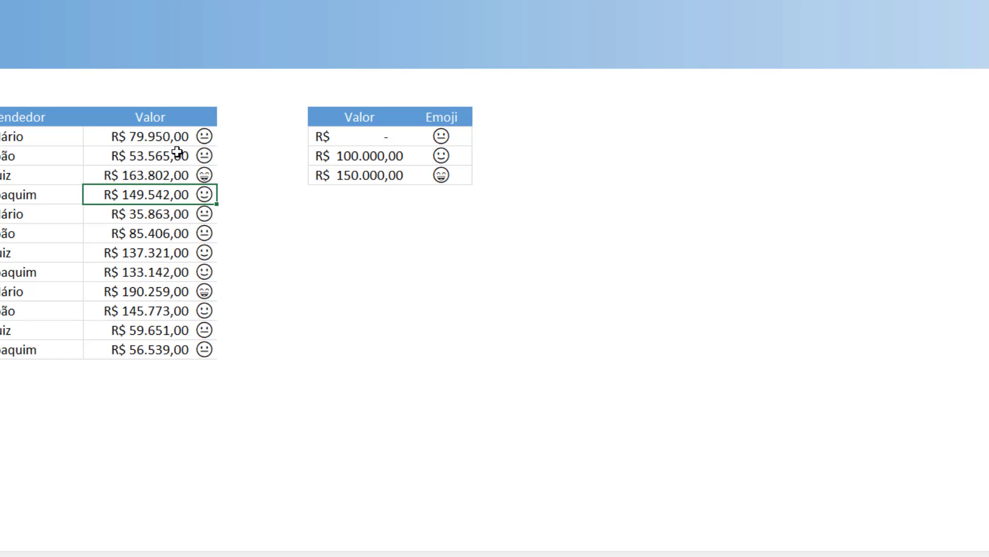
pyautogui.click(376, 274)
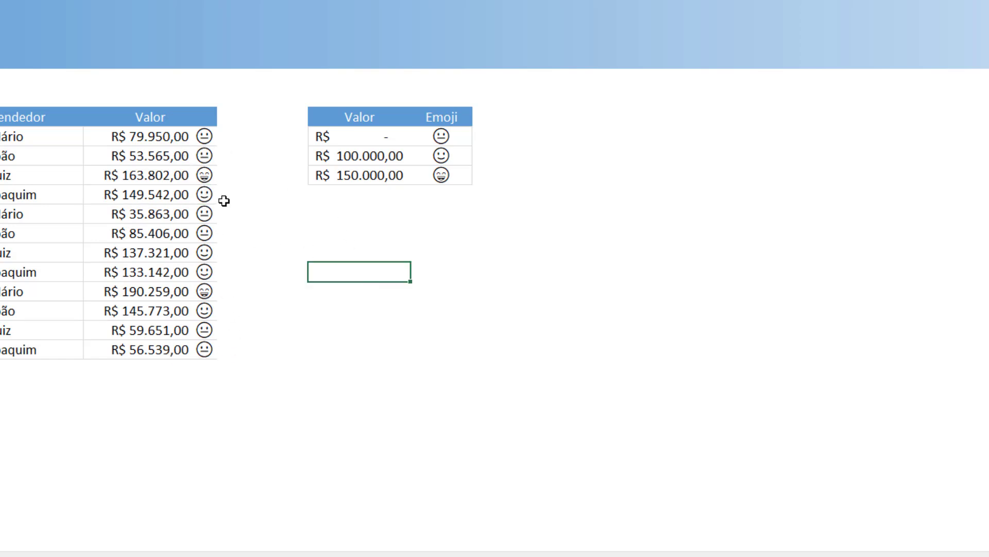
pyautogui.click(155, 149)
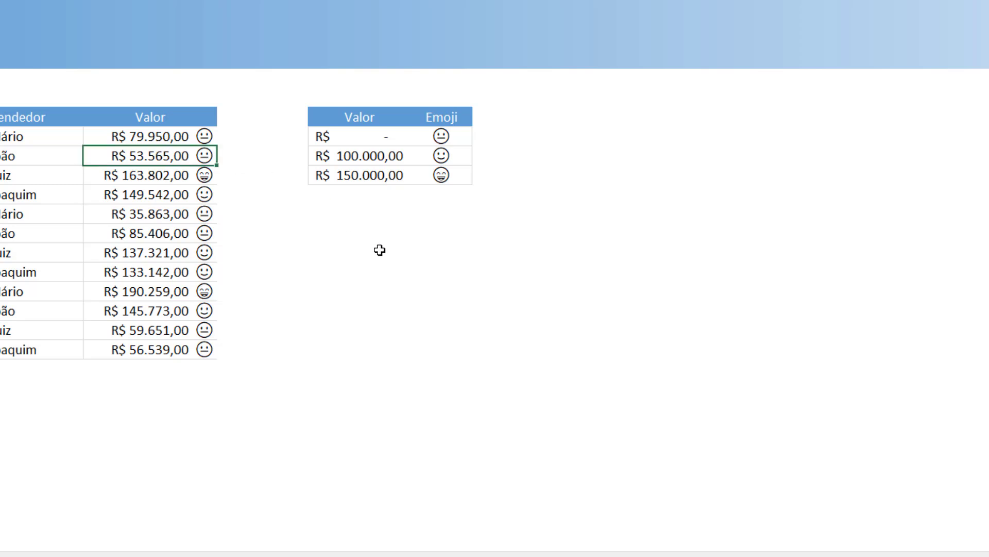
pyautogui.press('F2')
pyautogui.press('BackSpace')
pyautogui.press('BackSpace')
pyautogui.press('BackSpace')
pyautogui.write('100000')
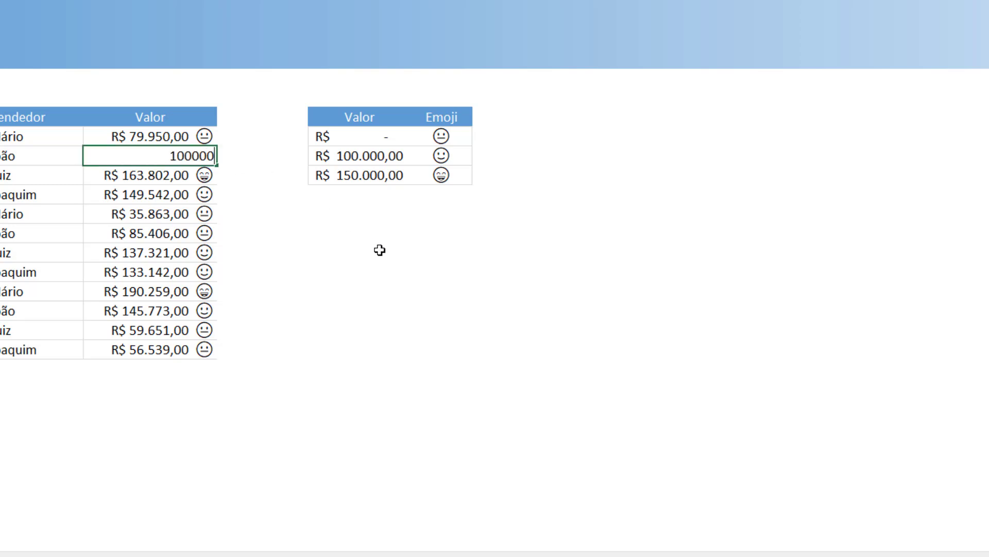
pyautogui.press('Return')
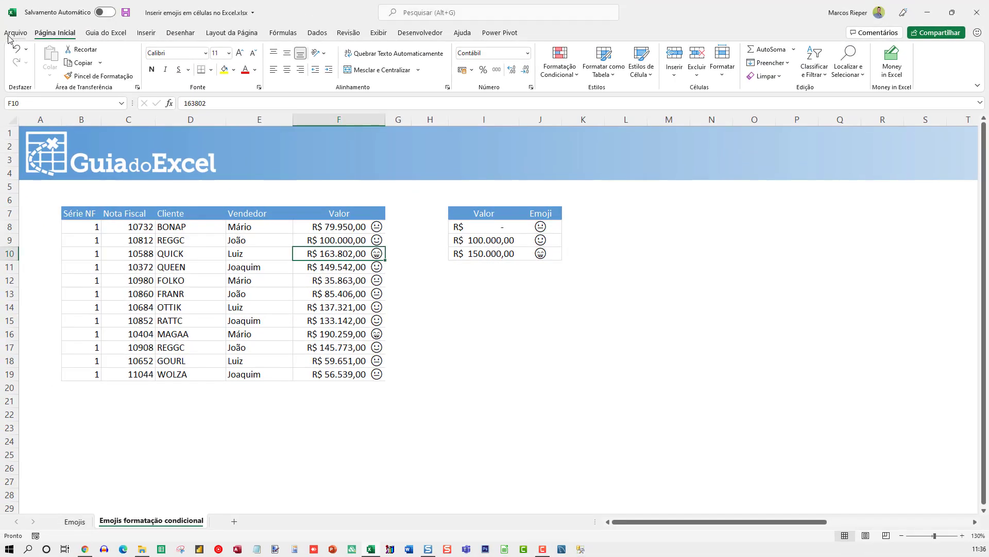
# Step: Save the workbook under Salvar como to OneDrive - Pessoal
pyautogui.click(14, 33)
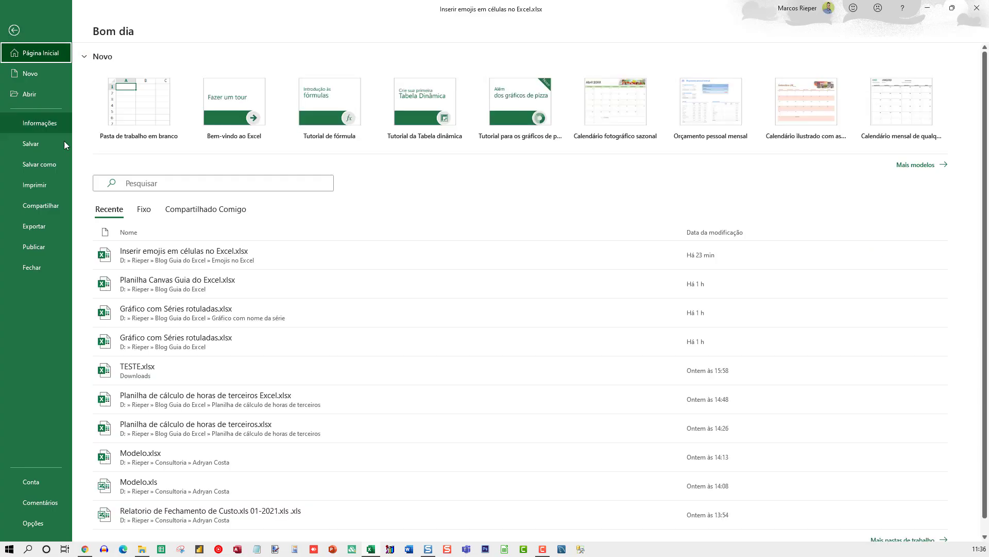
pyautogui.click(41, 167)
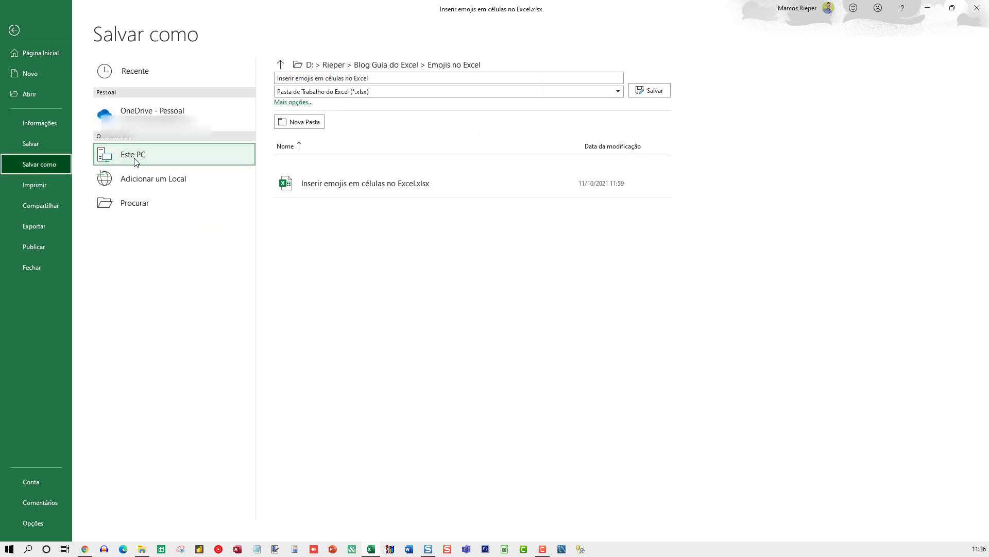
pyautogui.click(169, 112)
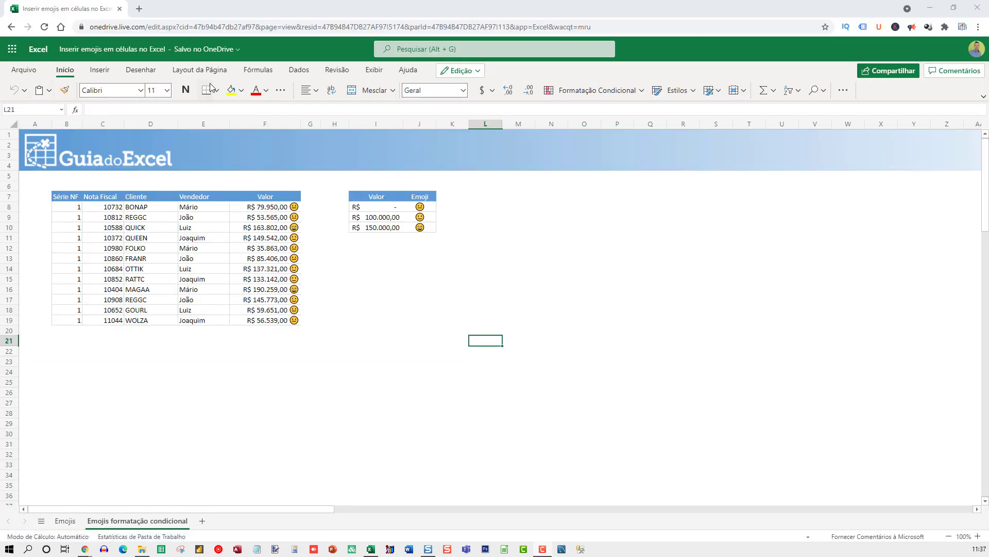
# Step: Inspect the PROCV lookup formulas in cells G10 and G18 on the Emojis sheet
pyautogui.click(406, 296)
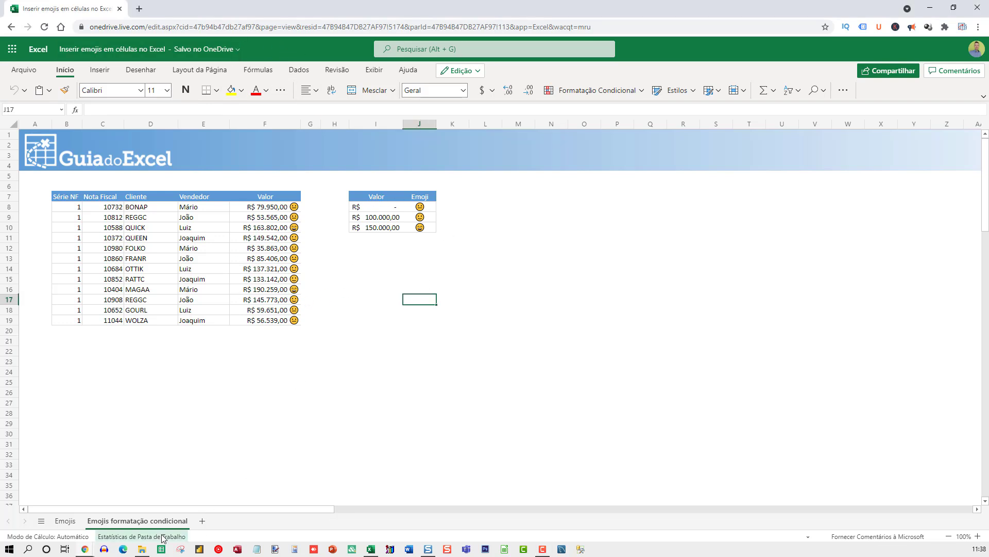
pyautogui.click(65, 521)
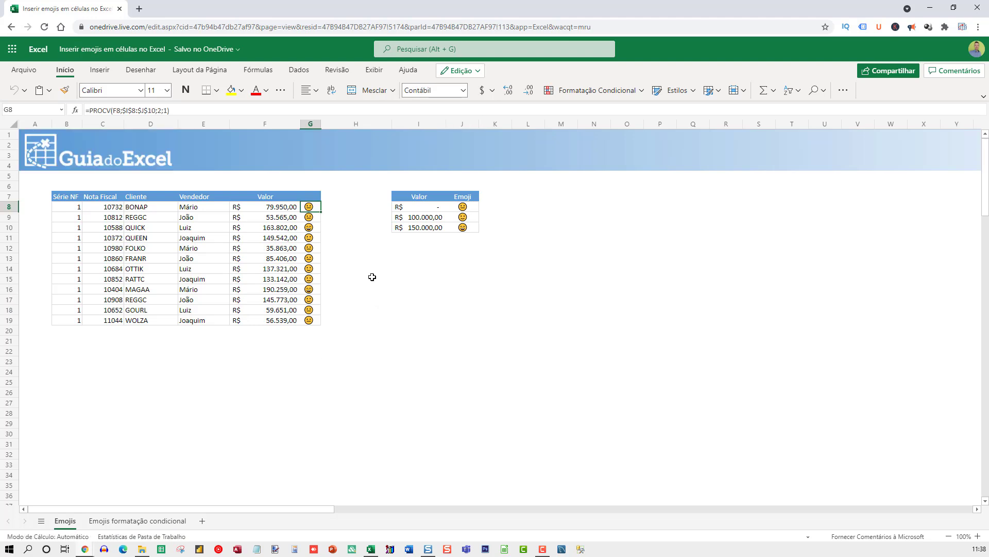
pyautogui.click(310, 227)
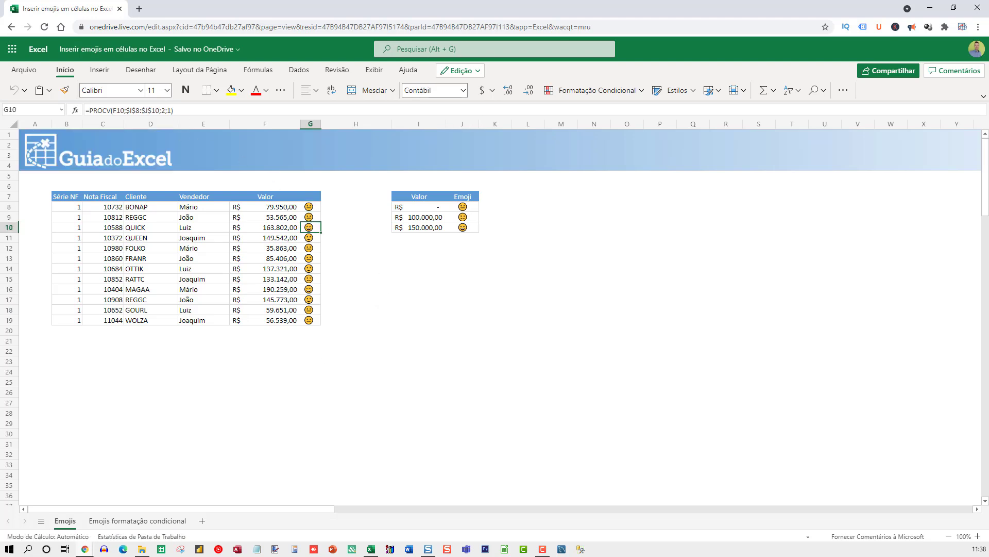
pyautogui.click(309, 311)
pyautogui.scroll(3, 486, 326)
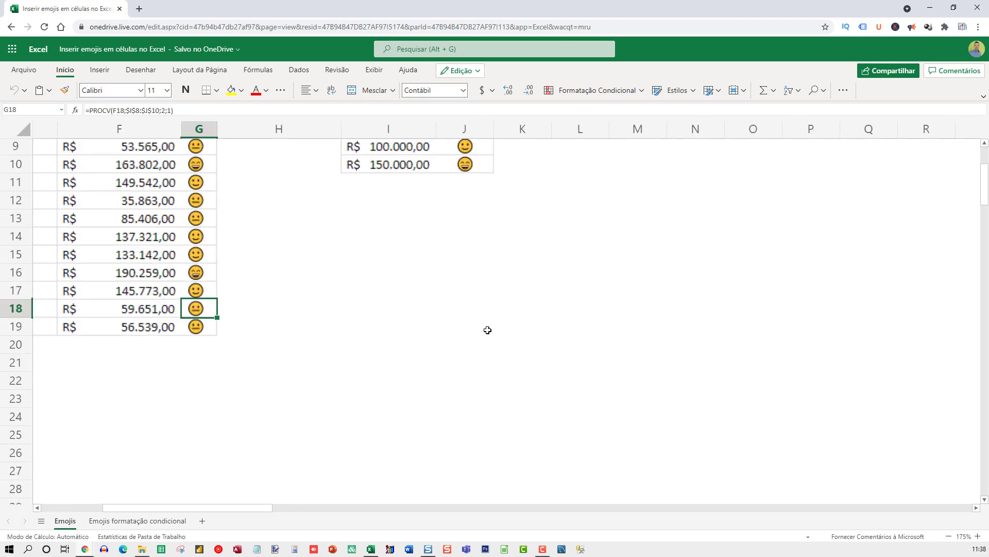
pyautogui.click(375, 294)
pyautogui.click(553, 140)
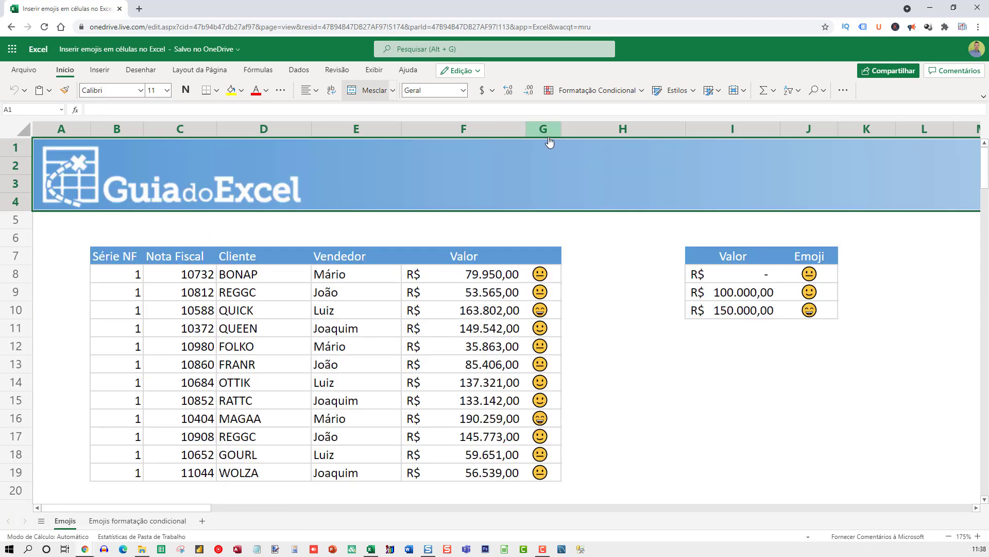
# Step: Enter 100.000,00 in F9 on Emojis formatação condicional and check its emoji
pyautogui.click(138, 520)
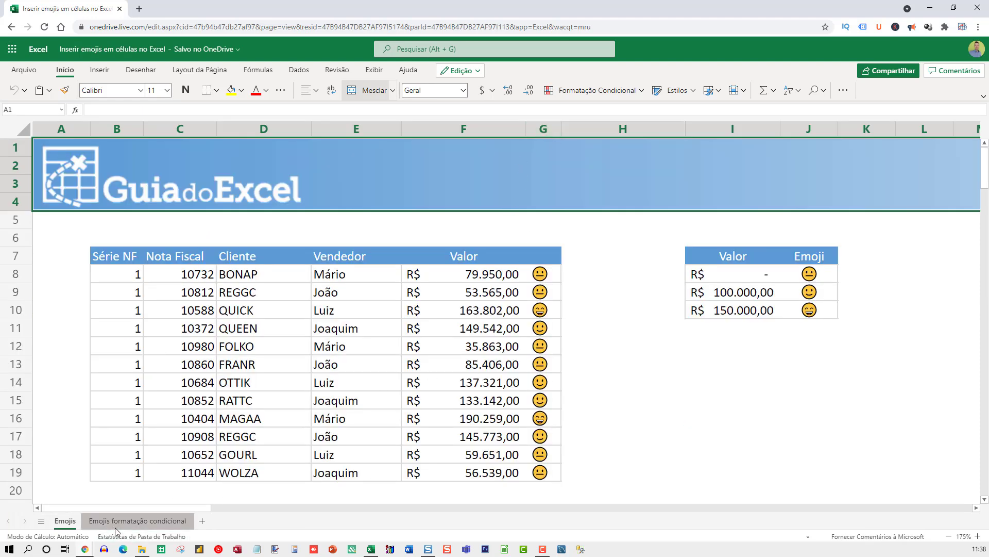
pyautogui.click(379, 273)
pyautogui.scroll(3, 381, 286)
pyautogui.scroll(2, 464, 349)
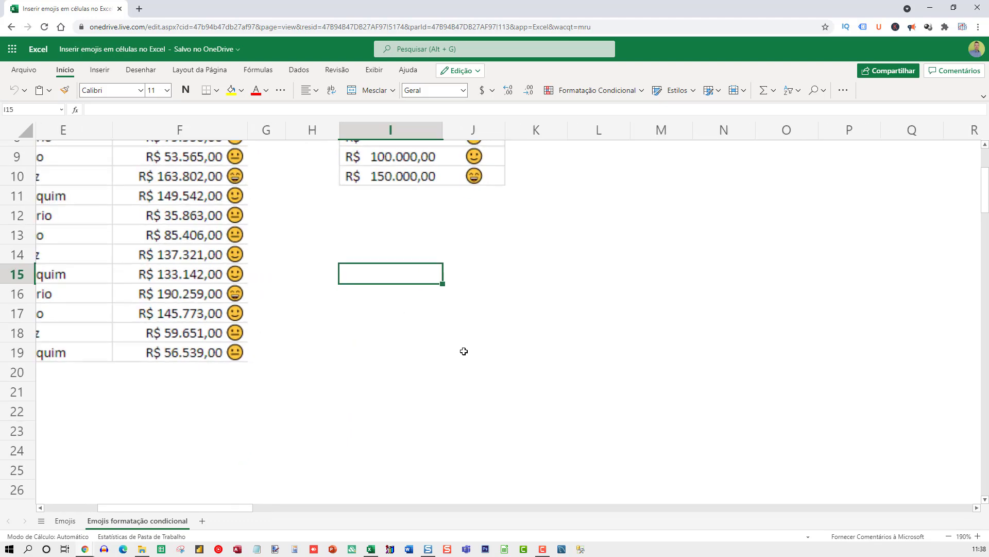
pyautogui.scroll(-1, 396, 257)
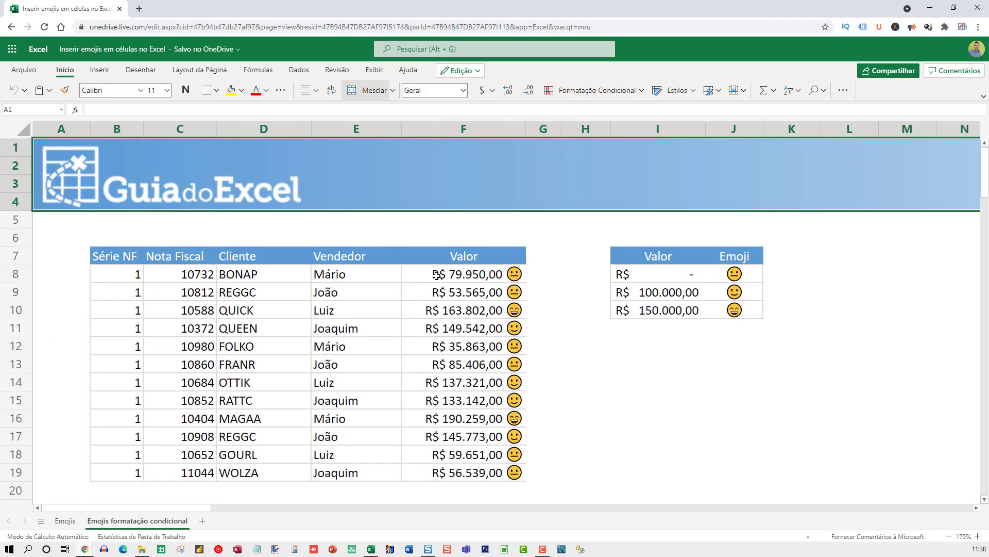
pyautogui.click(452, 285)
pyautogui.write('1000')
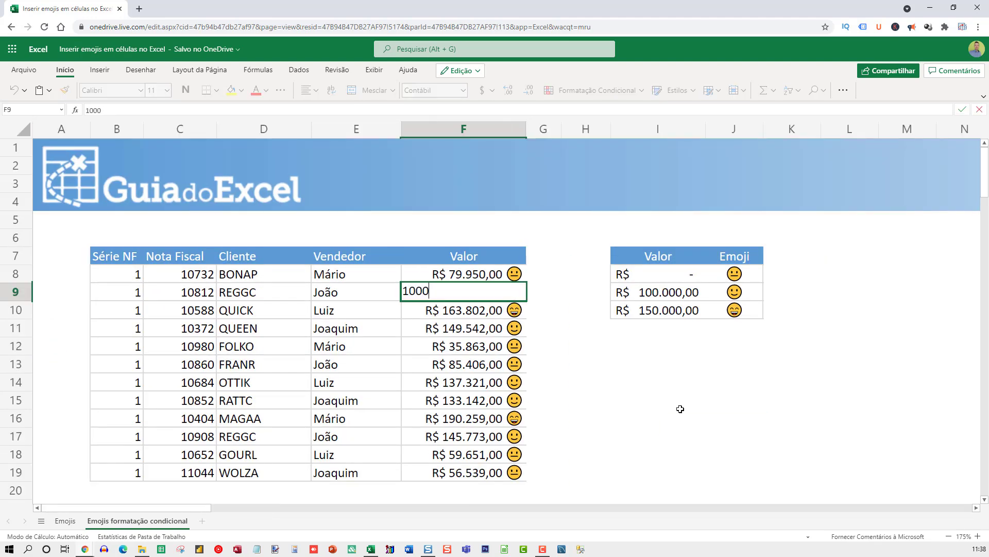
pyautogui.press('Return')
pyautogui.press('Up')
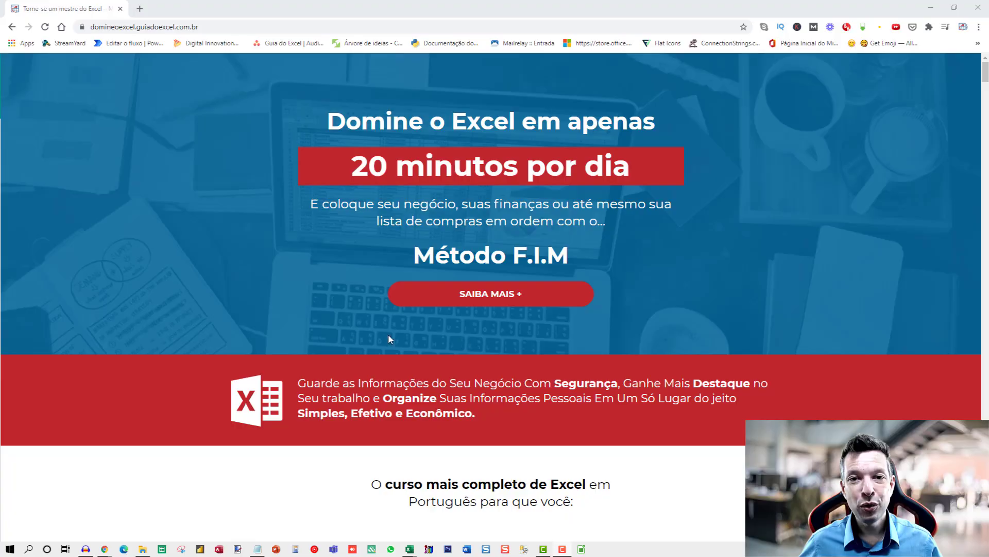
pyautogui.scroll(-2, 308, 312)
pyautogui.scroll(-6, 308, 313)
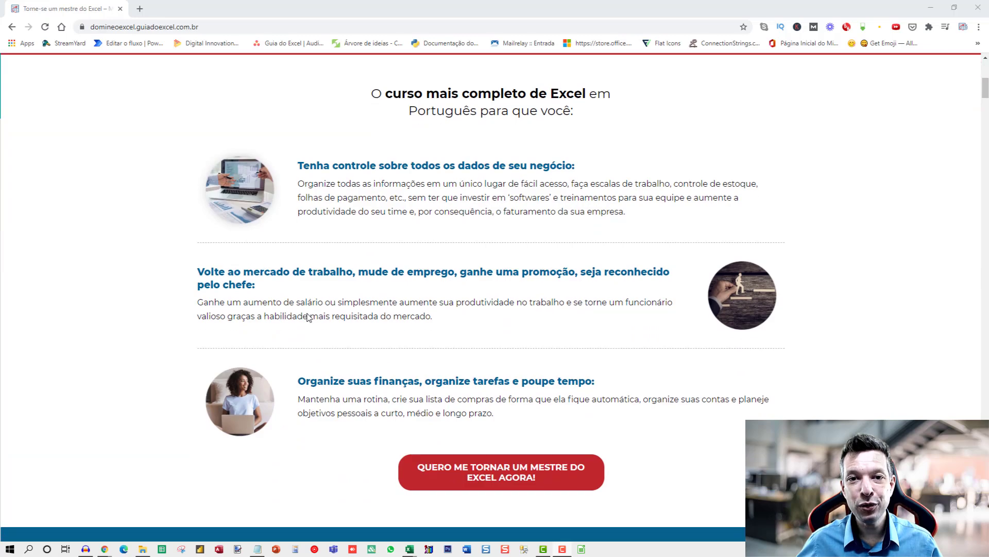
pyautogui.scroll(-5, 216, 294)
pyautogui.scroll(-5, 216, 294)
pyautogui.scroll(-4, 183, 287)
pyautogui.scroll(-5, 163, 287)
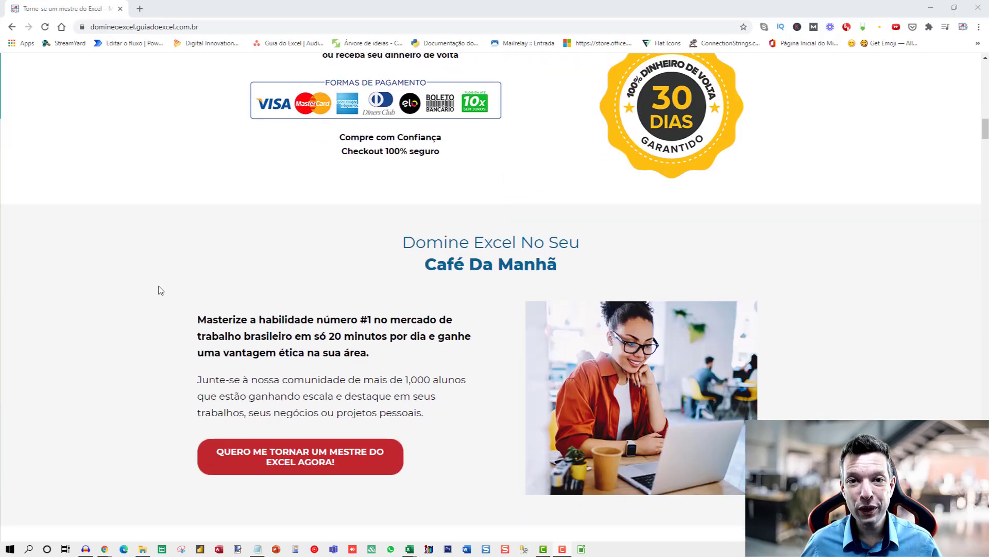
pyautogui.scroll(-7, 159, 289)
pyautogui.scroll(-3, 154, 290)
pyautogui.scroll(-4, 153, 290)
pyautogui.scroll(-4, 153, 291)
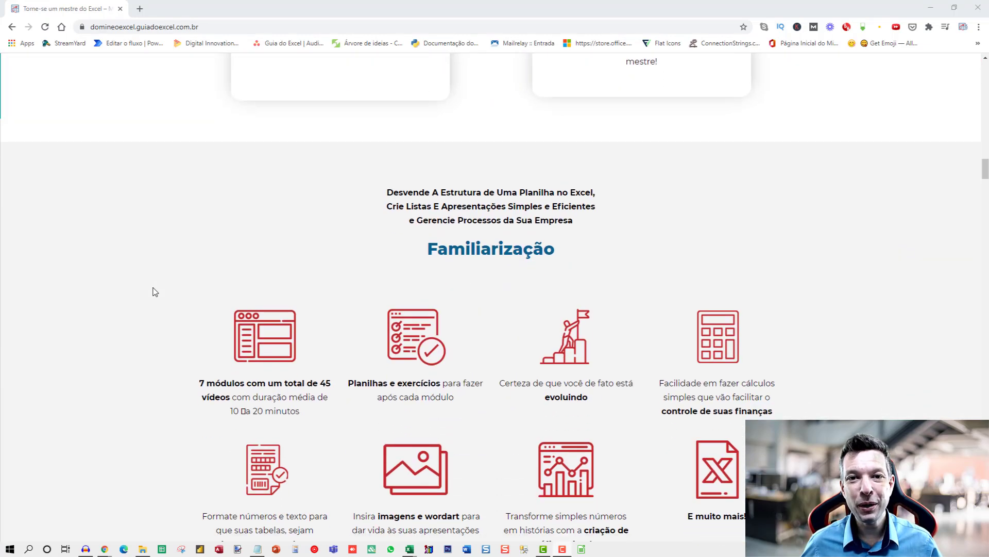
pyautogui.scroll(-7, 153, 296)
pyautogui.scroll(-5, 153, 299)
pyautogui.scroll(-4, 152, 298)
pyautogui.scroll(-7, 149, 304)
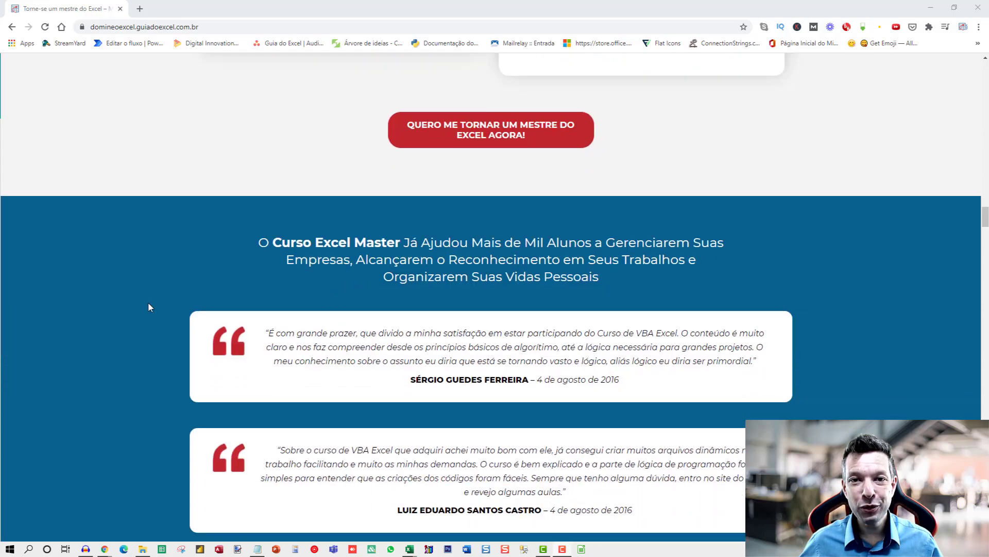
pyautogui.scroll(-3, 149, 307)
pyautogui.scroll(-5, 148, 306)
pyautogui.scroll(-4, 148, 304)
pyautogui.scroll(-7, 148, 305)
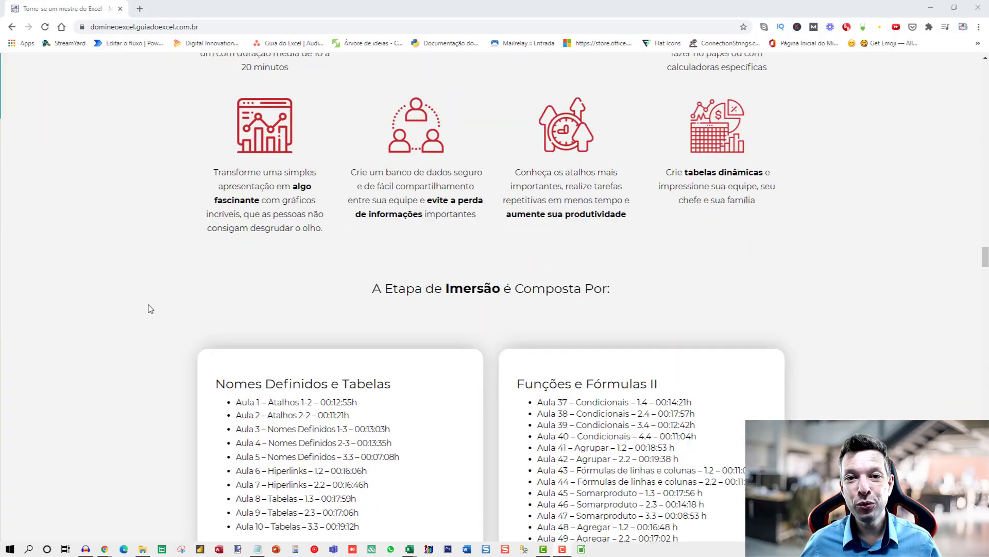
pyautogui.scroll(-4, 147, 313)
pyautogui.scroll(-6, 146, 316)
pyautogui.scroll(-4, 146, 316)
pyautogui.scroll(-4, 147, 315)
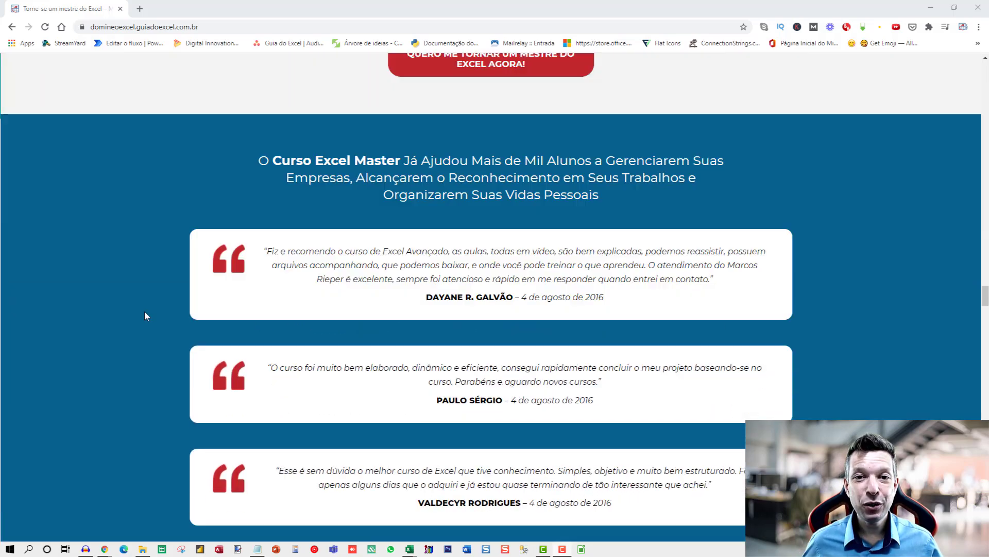
pyautogui.scroll(-4, 147, 316)
pyautogui.scroll(-4, 144, 313)
pyautogui.scroll(-4, 145, 314)
pyautogui.scroll(-4, 144, 317)
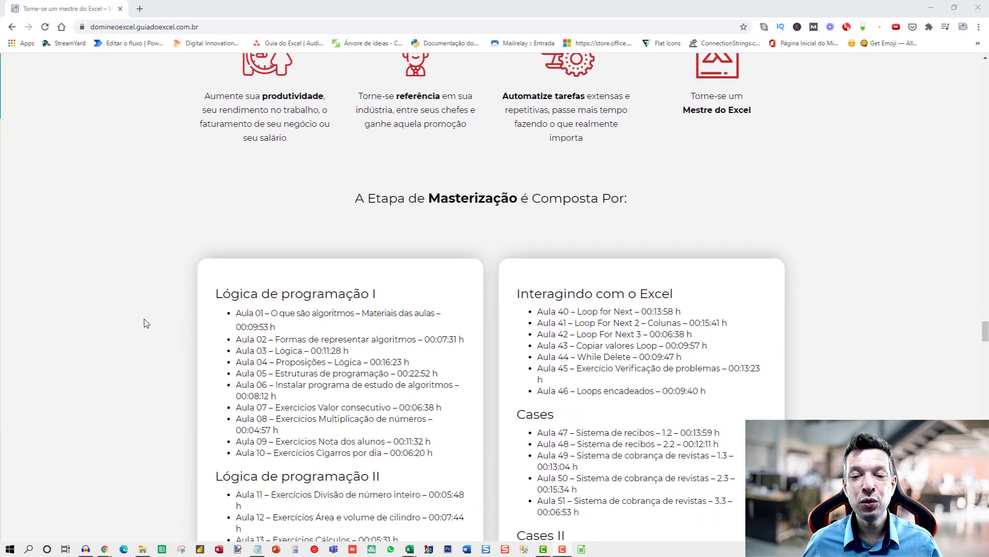
pyautogui.scroll(-4, 143, 319)
pyautogui.scroll(-5, 144, 321)
pyautogui.scroll(-4, 144, 322)
pyautogui.scroll(-3, 145, 326)
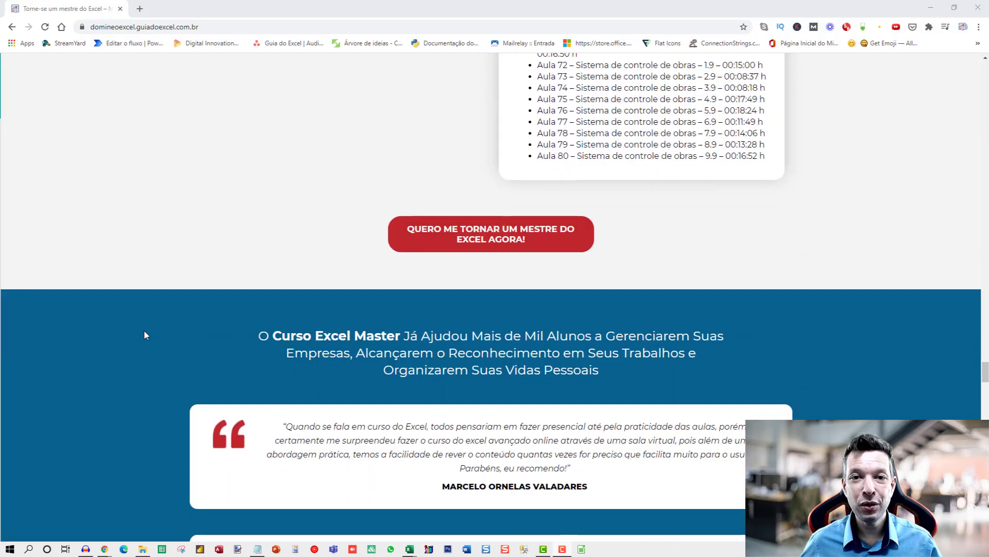
pyautogui.scroll(-6, 144, 330)
pyautogui.scroll(-4, 144, 335)
pyautogui.scroll(-4, 144, 335)
pyautogui.scroll(-4, 145, 337)
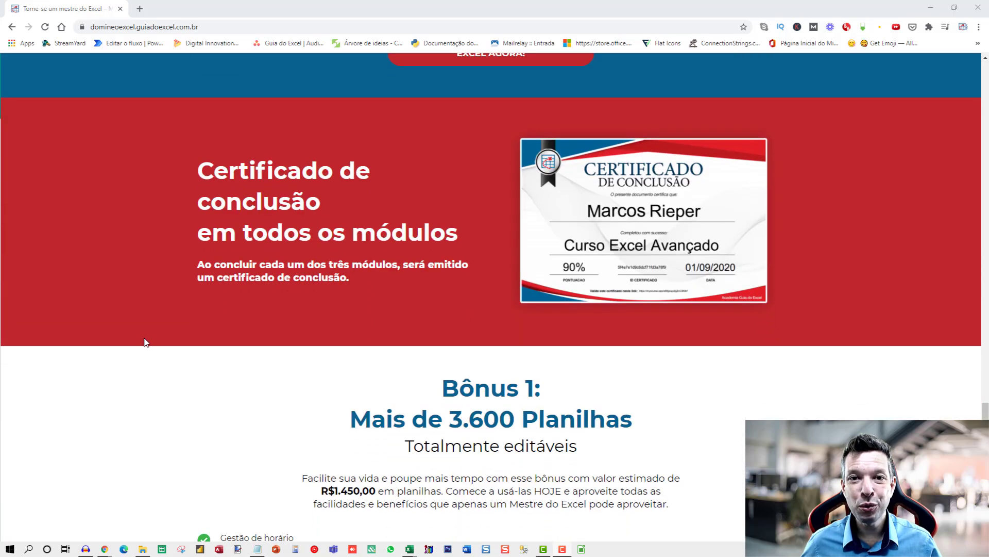
pyautogui.scroll(-6, 145, 343)
pyautogui.scroll(-5, 146, 347)
pyautogui.scroll(-4, 146, 345)
pyautogui.scroll(-7, 145, 347)
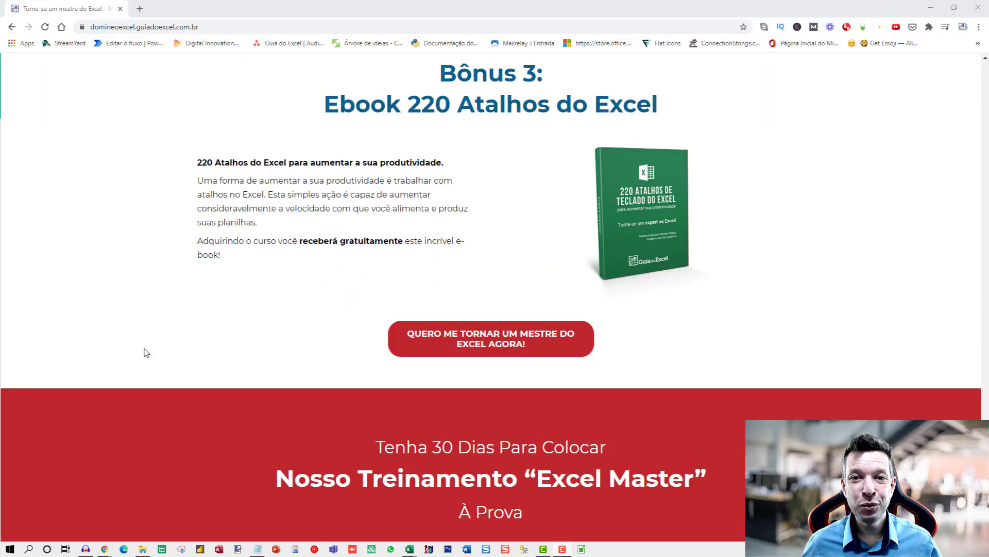
pyautogui.scroll(-3, 146, 349)
pyautogui.scroll(-6, 145, 352)
pyautogui.scroll(-3, 144, 355)
pyautogui.scroll(-3, 145, 357)
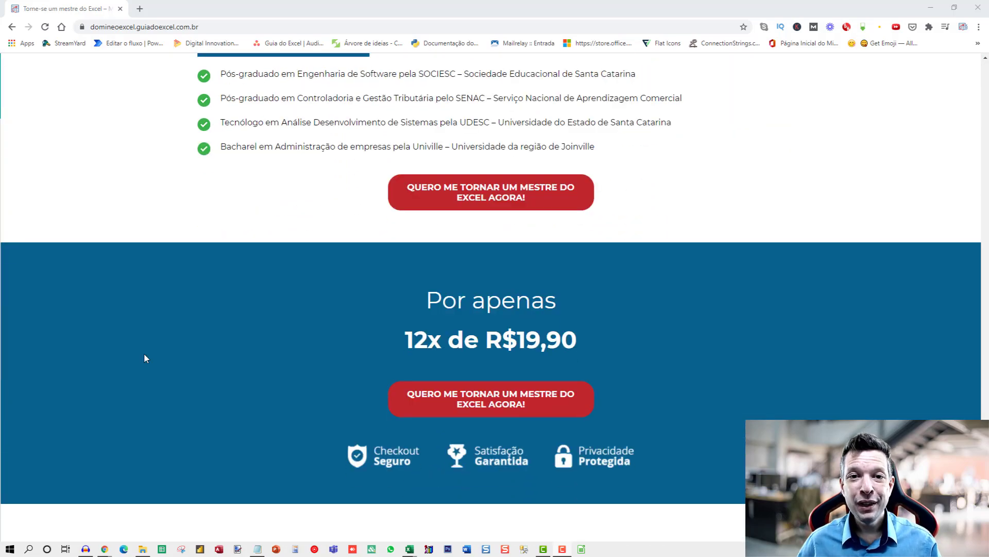
pyautogui.scroll(-7, 145, 357)
pyautogui.scroll(-3, 146, 358)
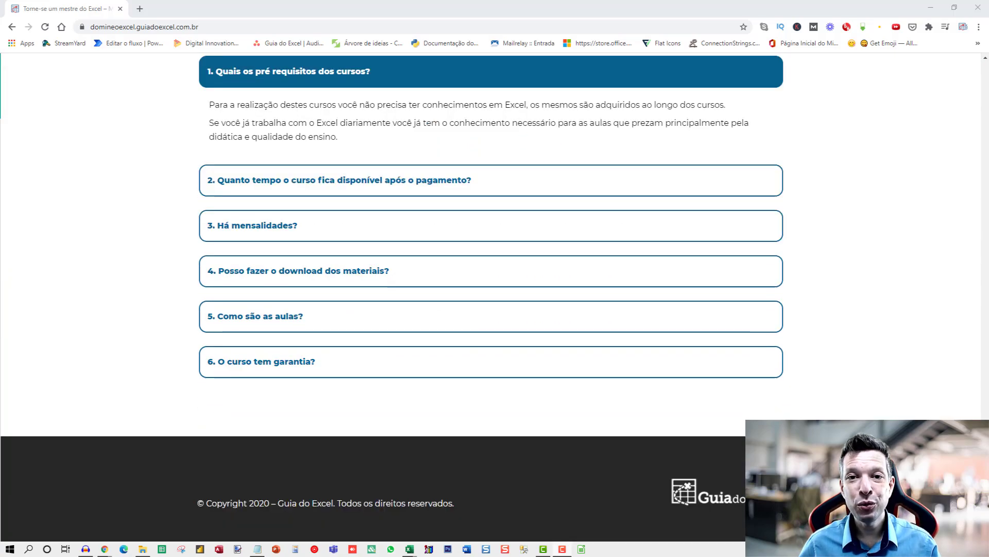